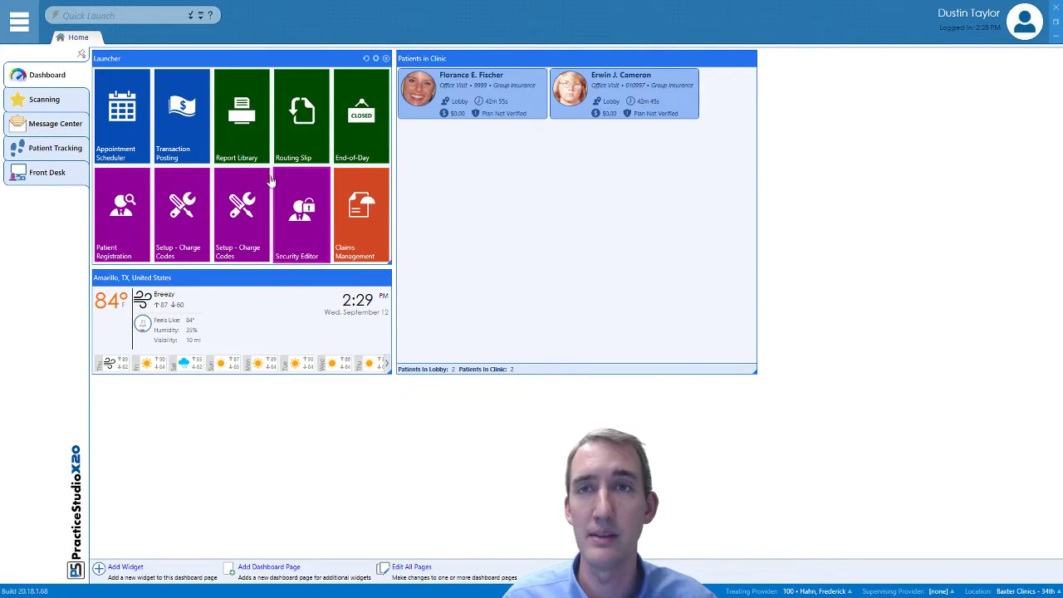
Pick a recently used patient in Quick Launch and open their Medical Record chart
{"action": "left_click", "coordinate": [25, 23]}
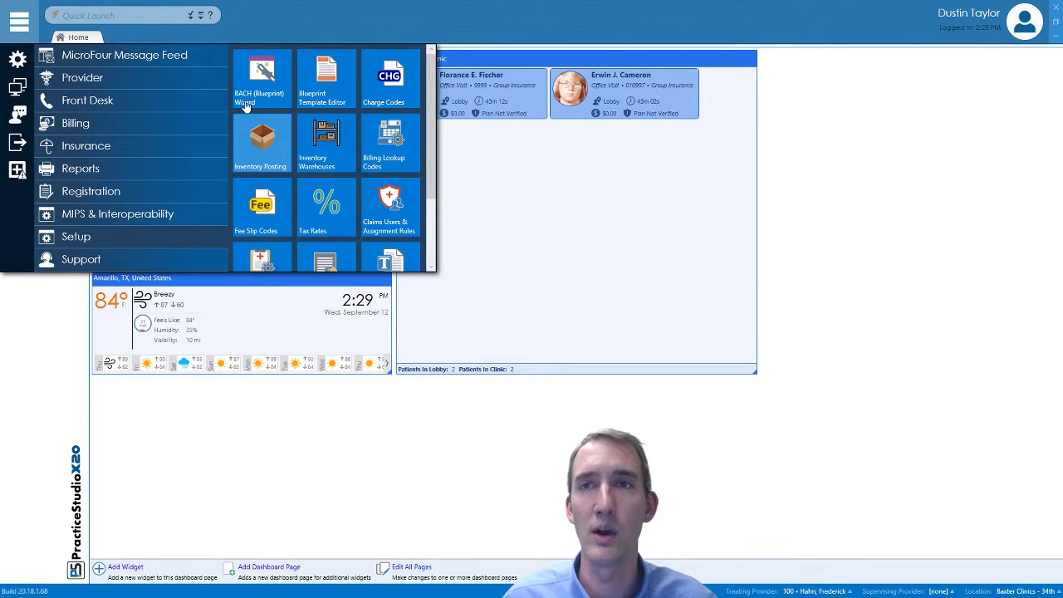
{"action": "left_click", "coordinate": [116, 15]}
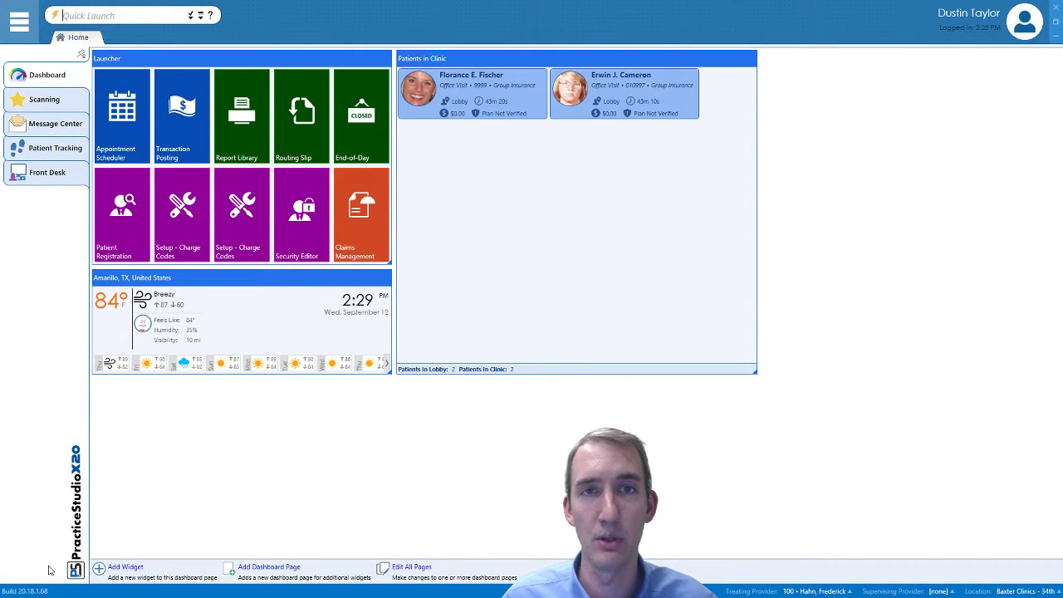
{"action": "left_click", "coordinate": [97, 15]}
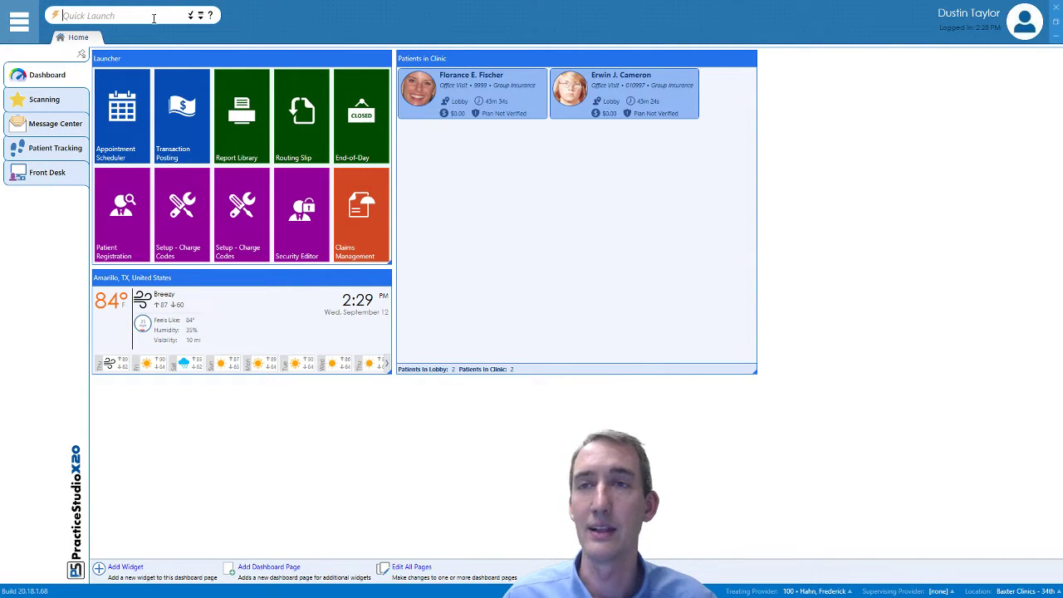
{"action": "left_click", "coordinate": [200, 15]}
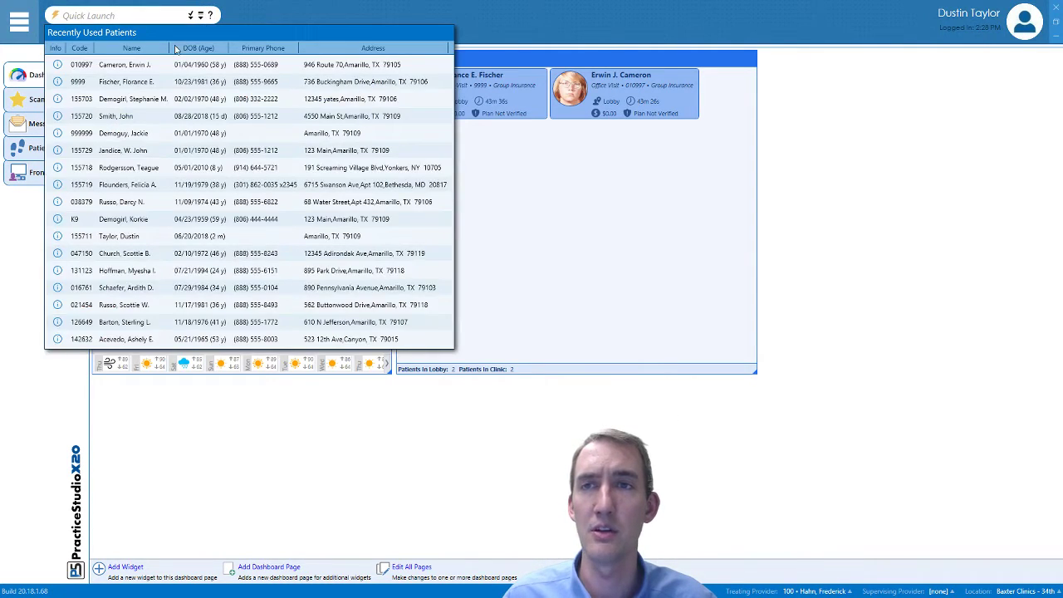
{"action": "left_click", "coordinate": [125, 81]}
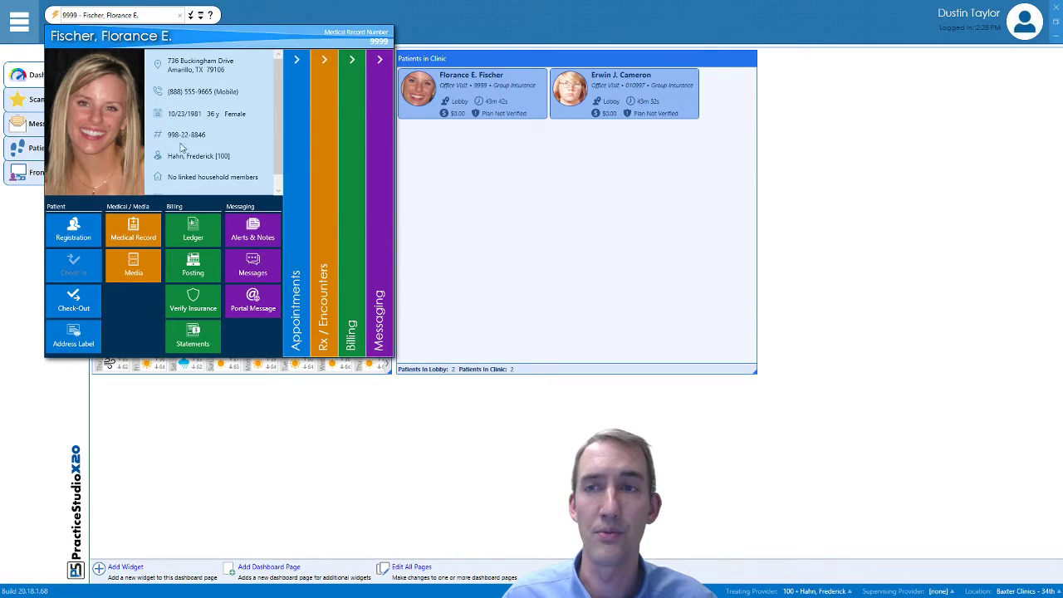
{"action": "left_click", "coordinate": [139, 239]}
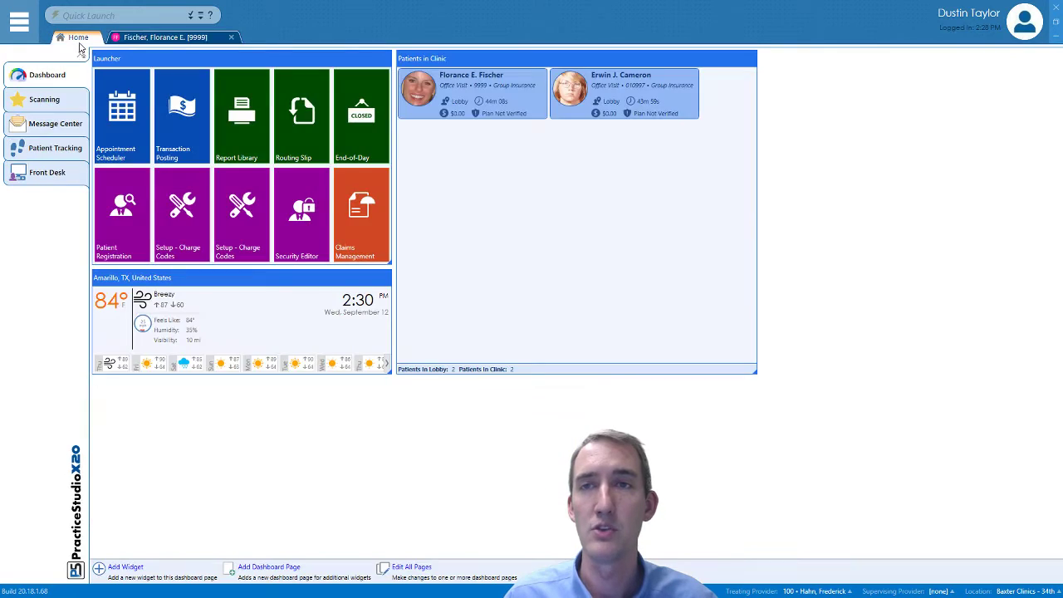
Go back to the Home dashboard, leaving the patient's chart open in its own tab
{"action": "left_click", "coordinate": [80, 40]}
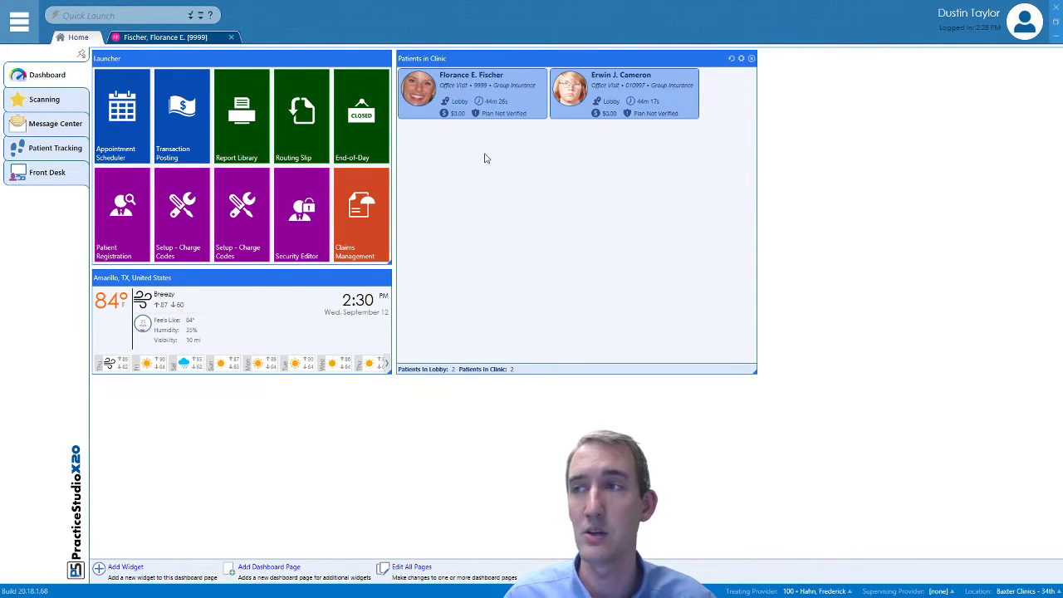
{"action": "double_click", "coordinate": [440, 88]}
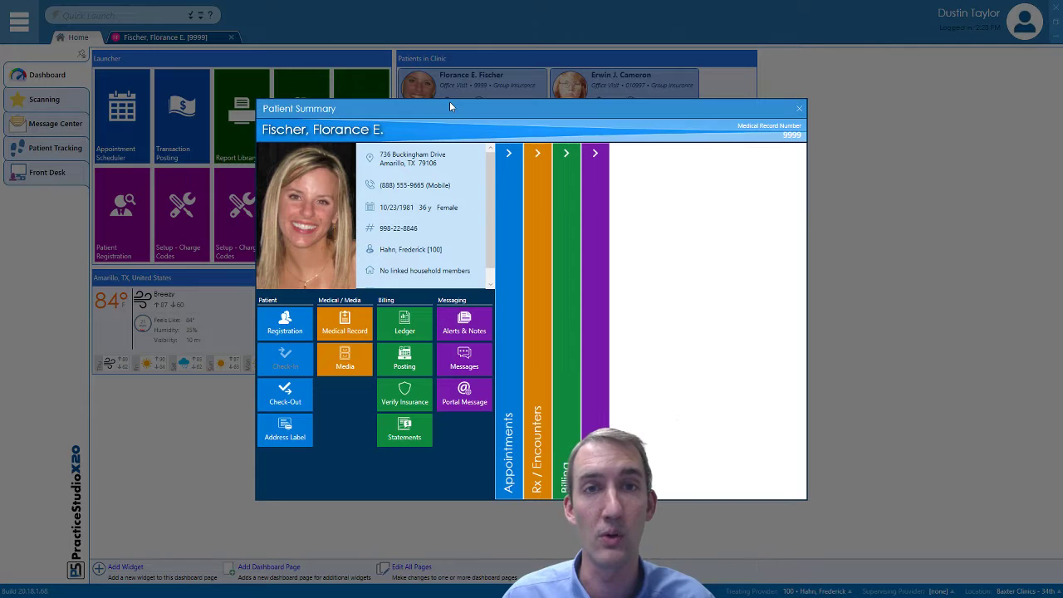
{"action": "left_click", "coordinate": [799, 108]}
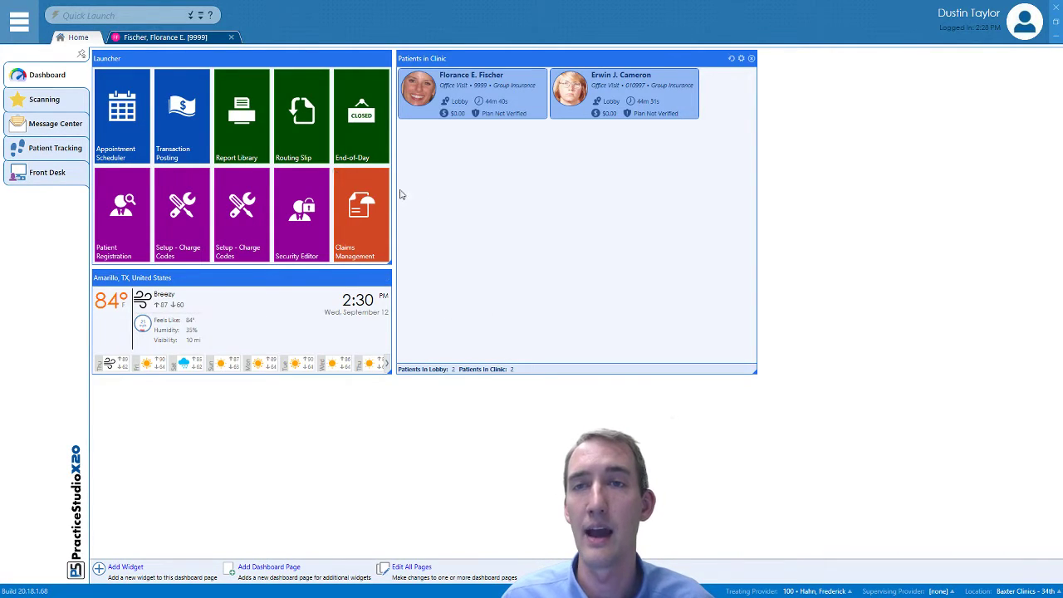
{"action": "left_click", "coordinate": [31, 103]}
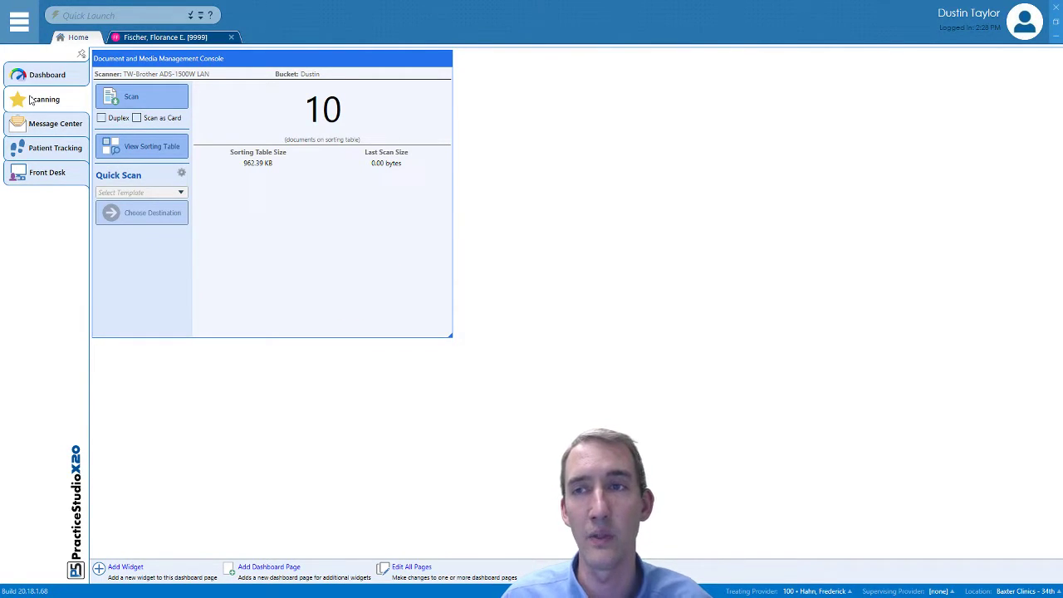
{"action": "left_click", "coordinate": [39, 78]}
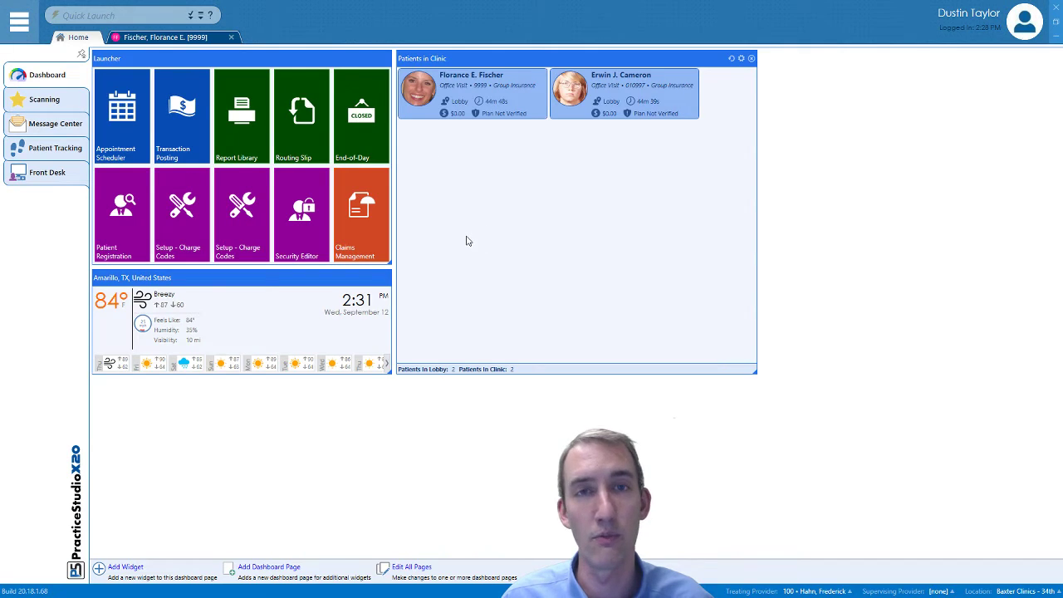
{"action": "left_click", "coordinate": [44, 103]}
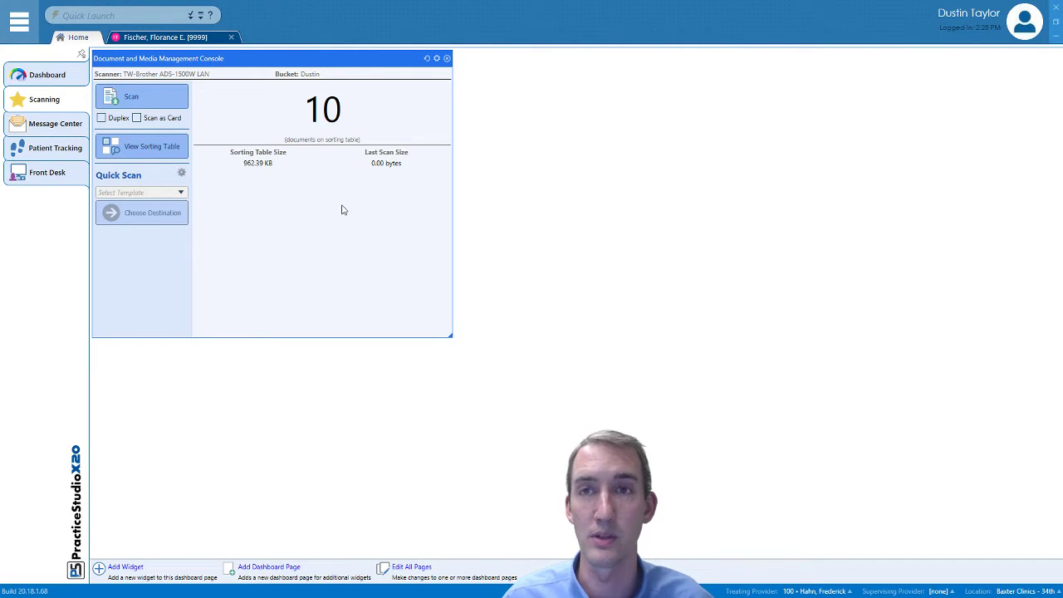
{"action": "left_click", "coordinate": [46, 75]}
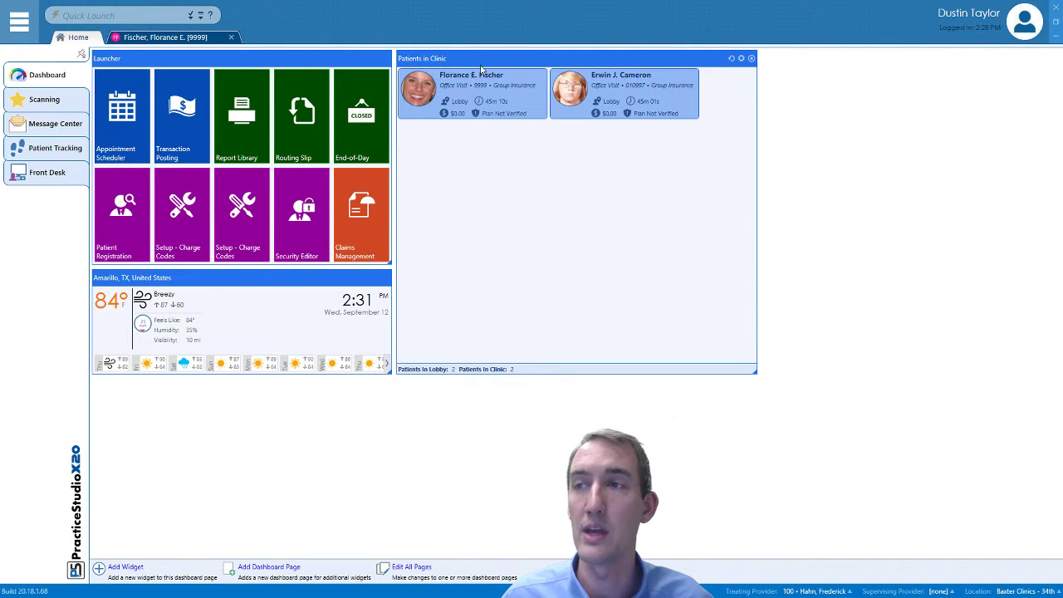
{"action": "mouse_move", "coordinate": [472, 64]}
{"action": "left_mouse_down"}
{"action": "mouse_move", "coordinate": [487, 66]}
{"action": "mouse_move", "coordinate": [546, 135]}
{"action": "mouse_move", "coordinate": [503, 85]}
{"action": "mouse_move", "coordinate": [615, 156]}
{"action": "mouse_move", "coordinate": [552, 95]}
{"action": "mouse_move", "coordinate": [466, 65]}
{"action": "left_mouse_up"}
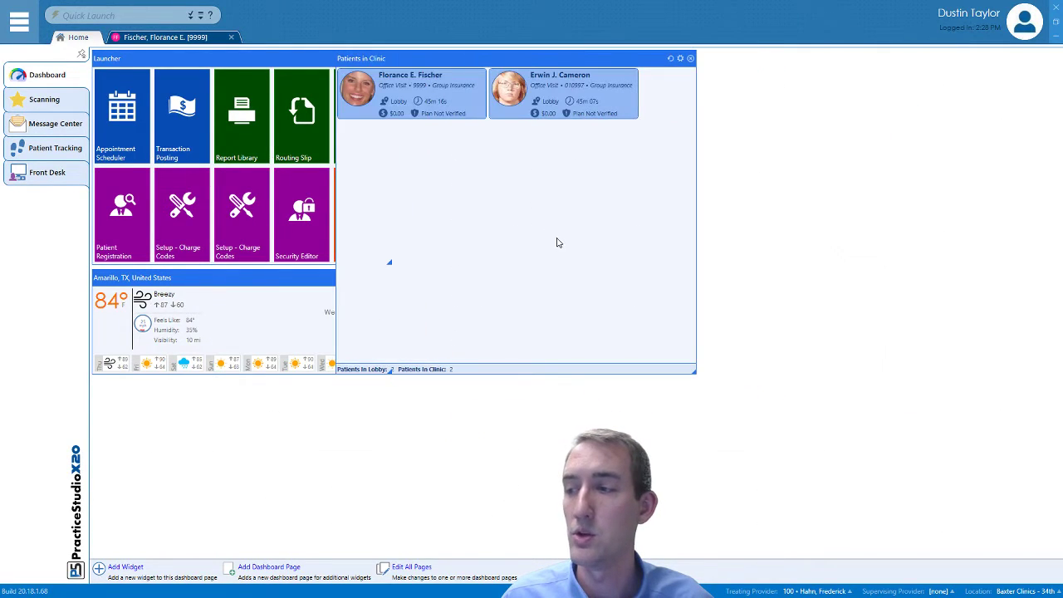
{"action": "left_click_drag", "start_coordinate": [384, 58], "coordinate": [448, 59]}
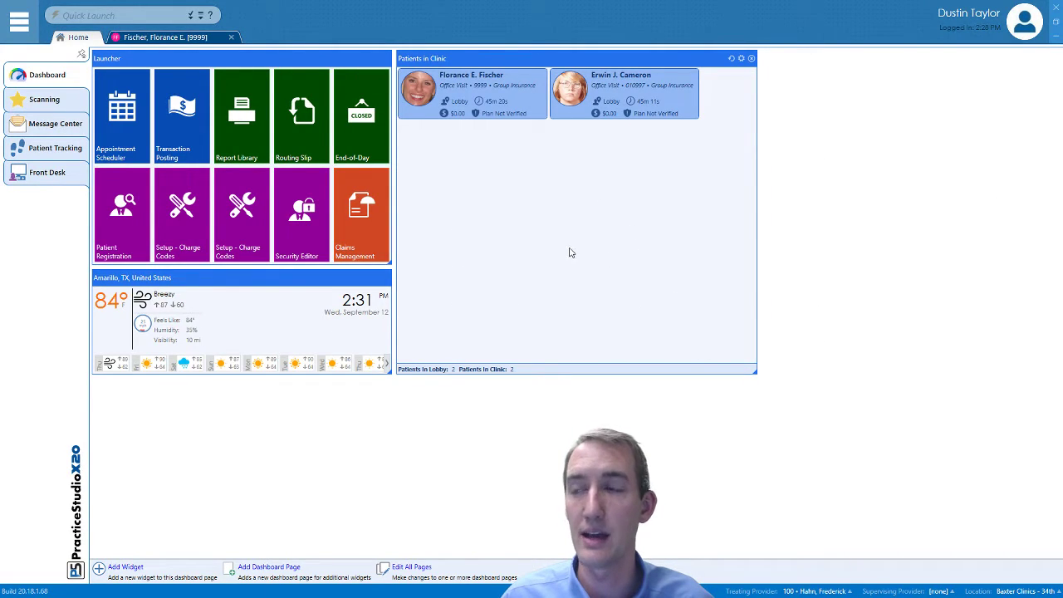
{"action": "mouse_move", "coordinate": [754, 373]}
{"action": "left_mouse_down"}
{"action": "mouse_move", "coordinate": [853, 408]}
{"action": "mouse_move", "coordinate": [888, 454]}
{"action": "mouse_move", "coordinate": [757, 374]}
{"action": "left_mouse_up"}
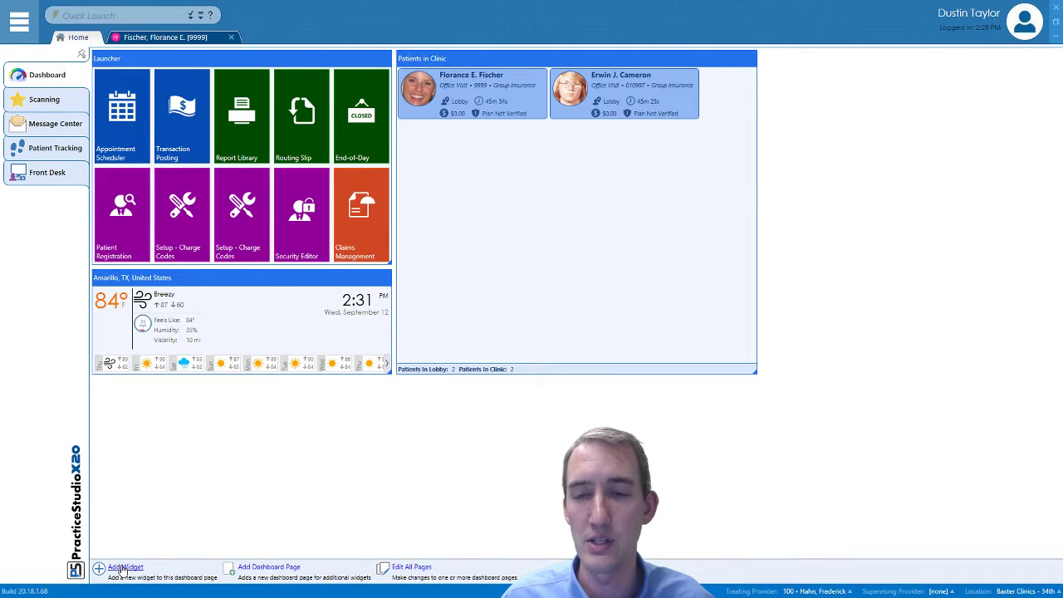
Bring up the Choose Widget to Add dialog from the dashboard's Add Widget button
{"action": "left_click", "coordinate": [123, 568]}
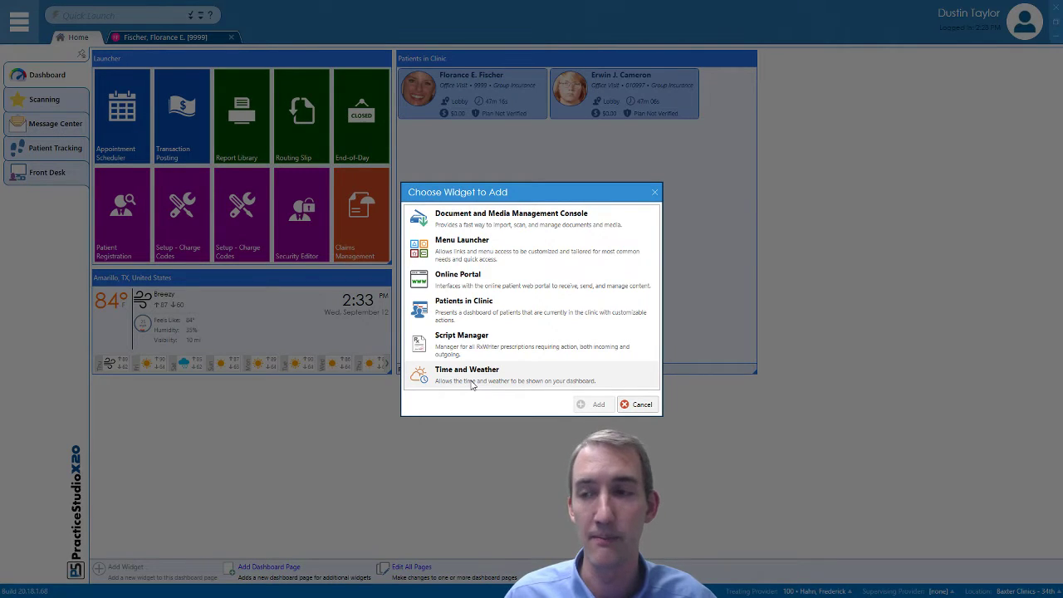
Add the Time and Weather widget to the dashboard from the widget list
{"action": "left_click", "coordinate": [471, 384]}
{"action": "left_click", "coordinate": [596, 407]}
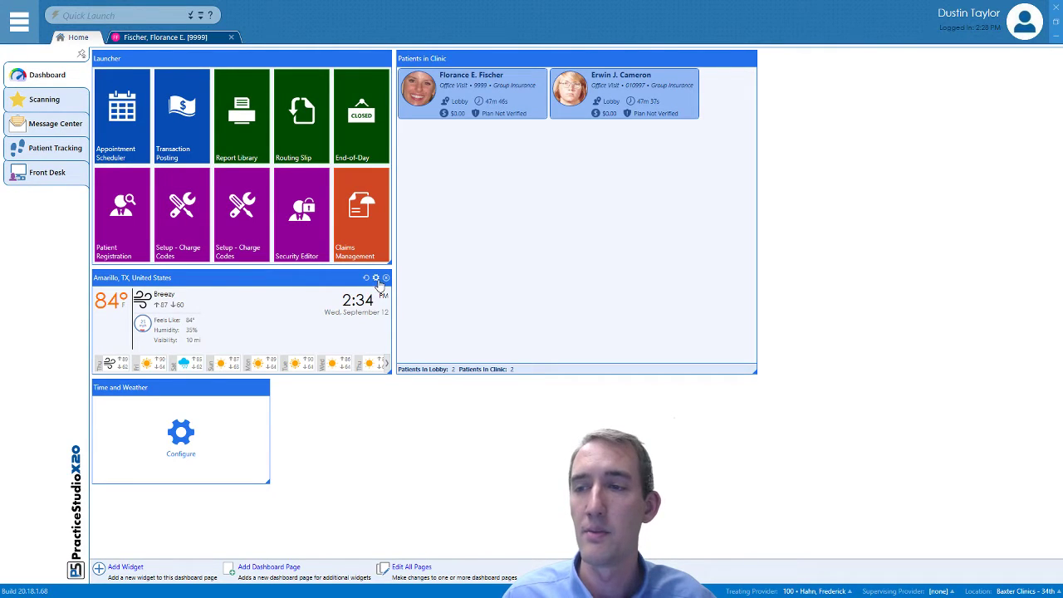
Look at the Amarillo weather widget's settings and close them unchanged
{"action": "left_click", "coordinate": [376, 279]}
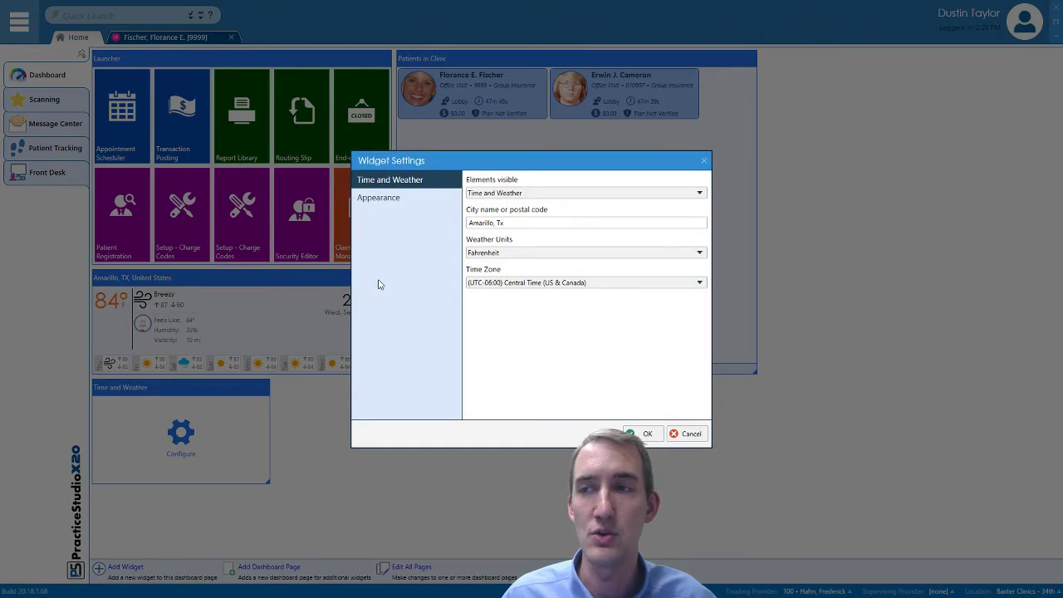
{"action": "left_click_drag", "start_coordinate": [453, 156], "coordinate": [458, 147]}
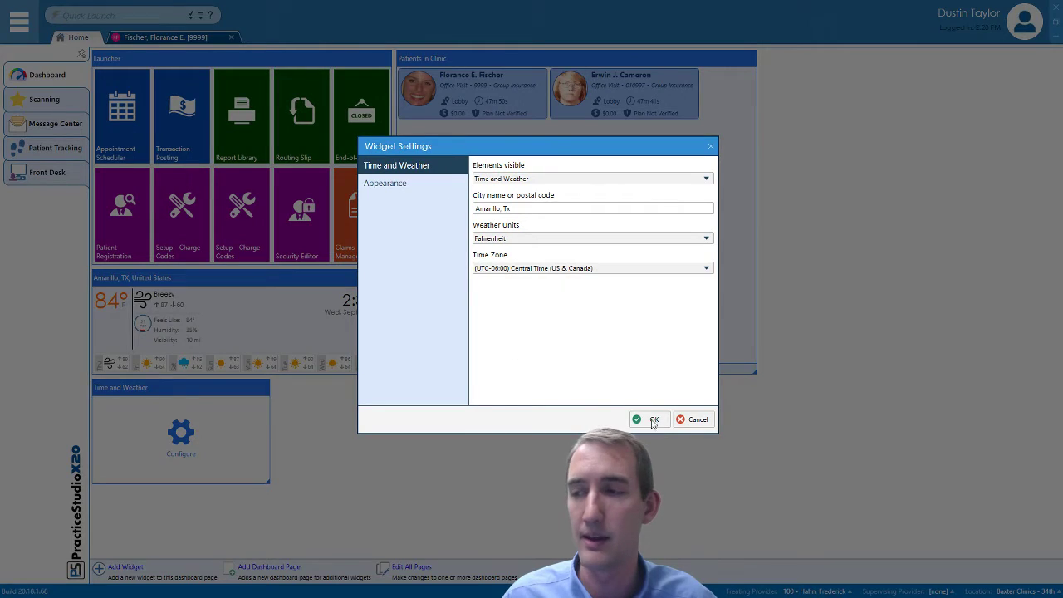
{"action": "left_click", "coordinate": [692, 419]}
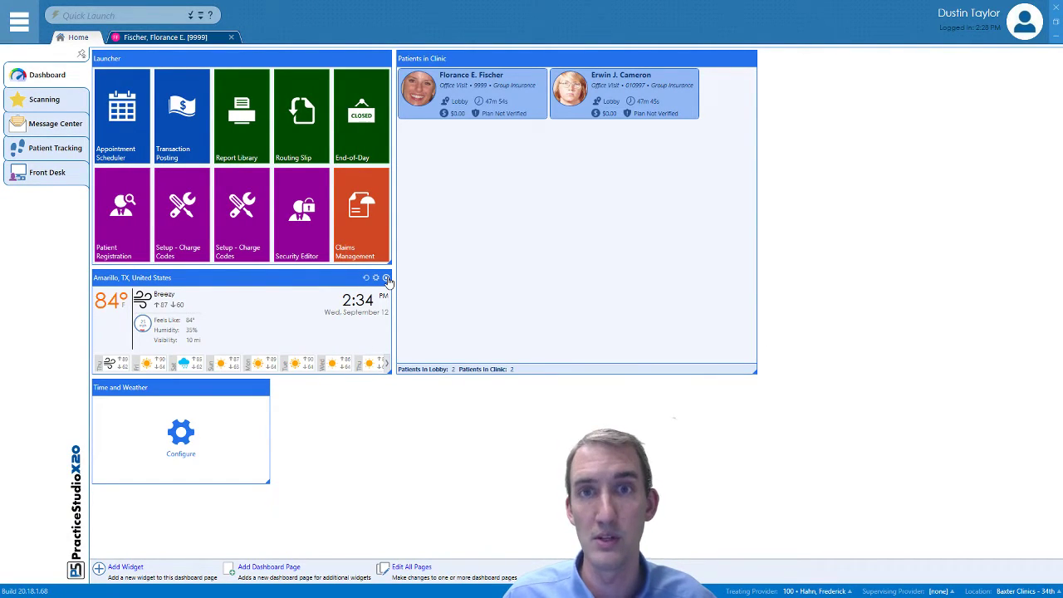
Set the new widget to Boulder, CO in Mountain Time with teal appearance, and enlarge it
{"action": "left_click", "coordinate": [254, 392]}
{"action": "left_click", "coordinate": [494, 222]}
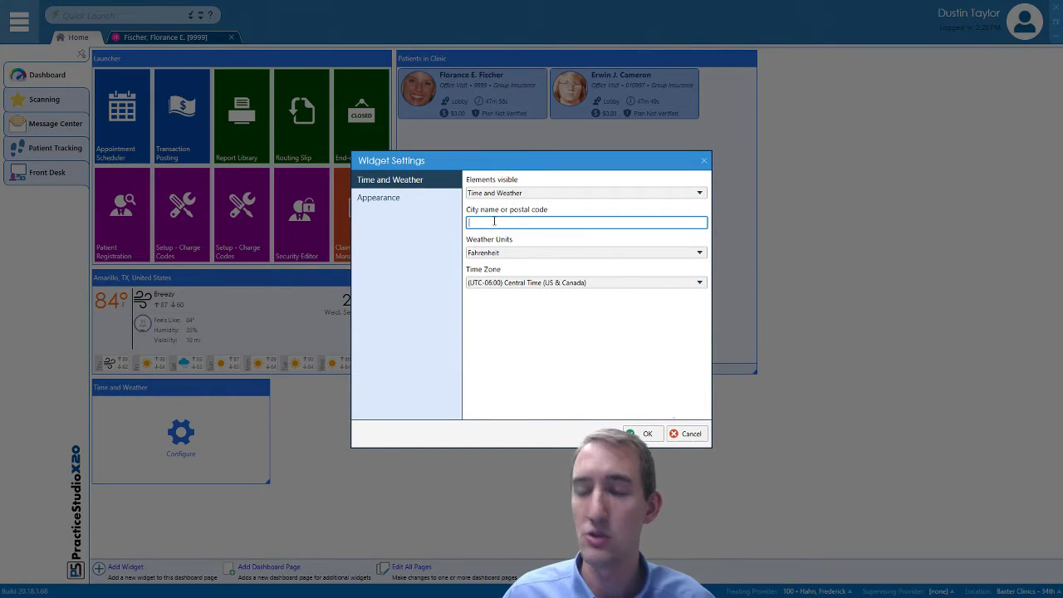
{"action": "type", "text": "Boulder, CO"}
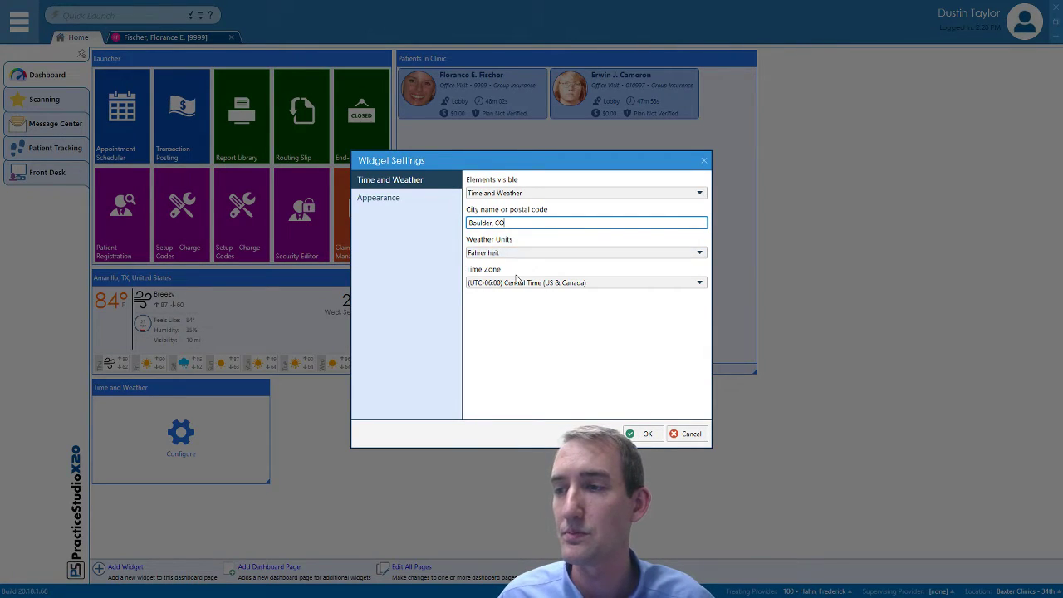
{"action": "left_click", "coordinate": [517, 283]}
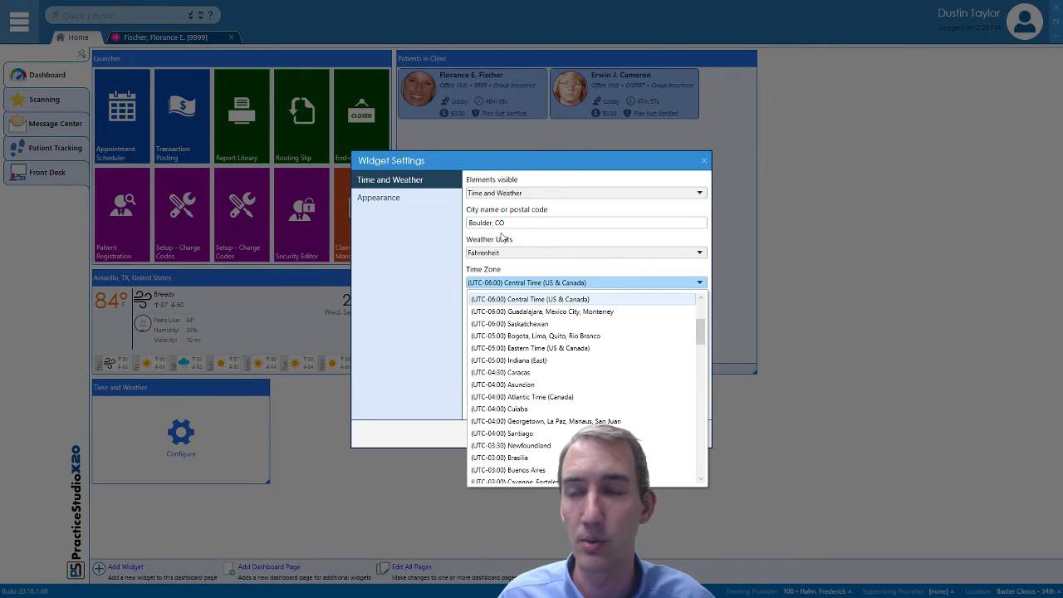
{"action": "left_click", "coordinate": [700, 297]}
{"action": "left_click", "coordinate": [700, 297]}
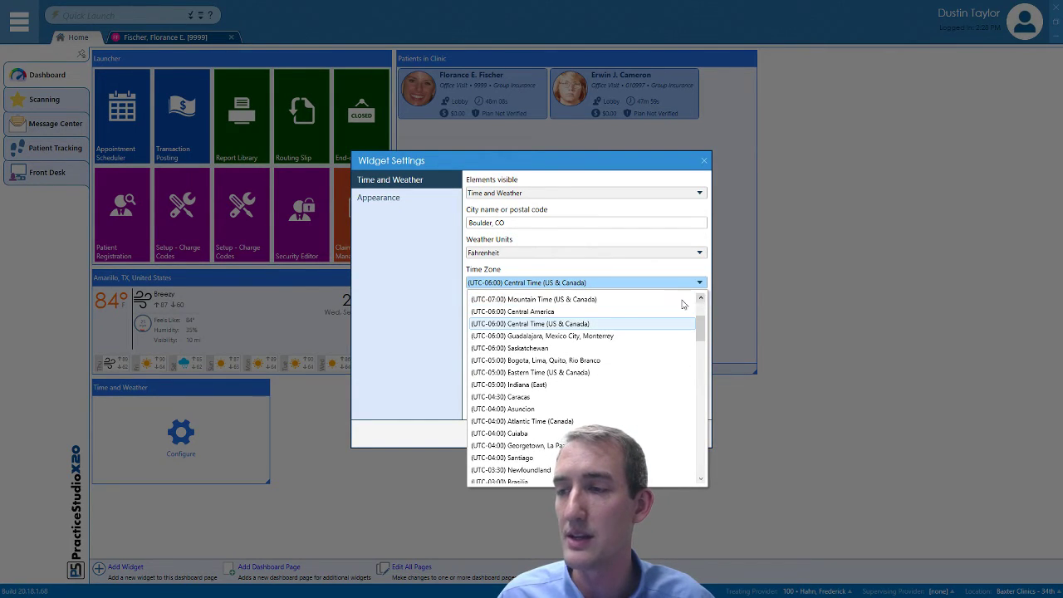
{"action": "left_click", "coordinate": [610, 300]}
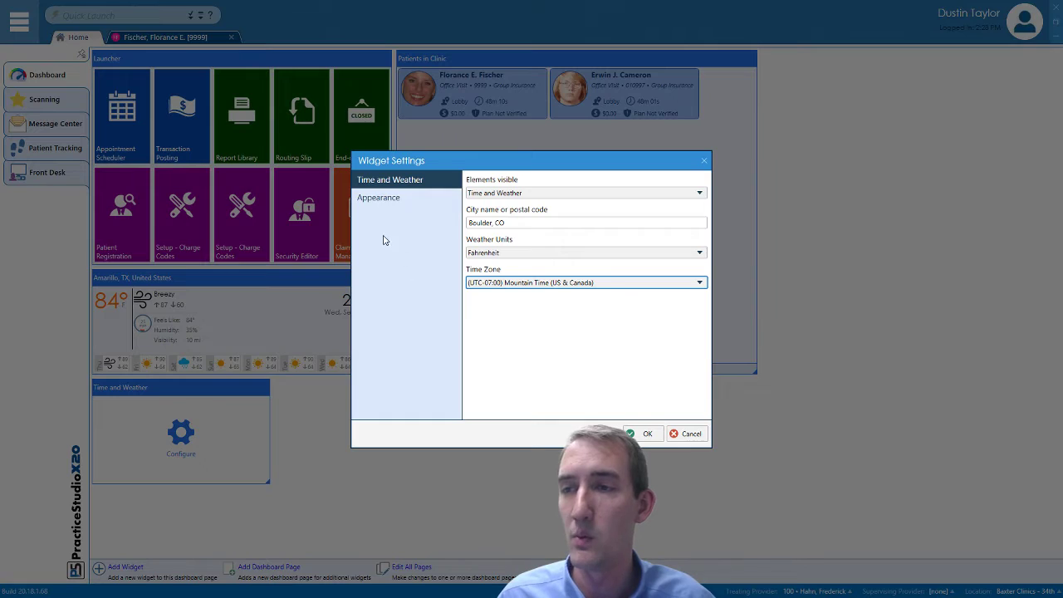
{"action": "left_click", "coordinate": [374, 200]}
{"action": "left_click", "coordinate": [611, 281]}
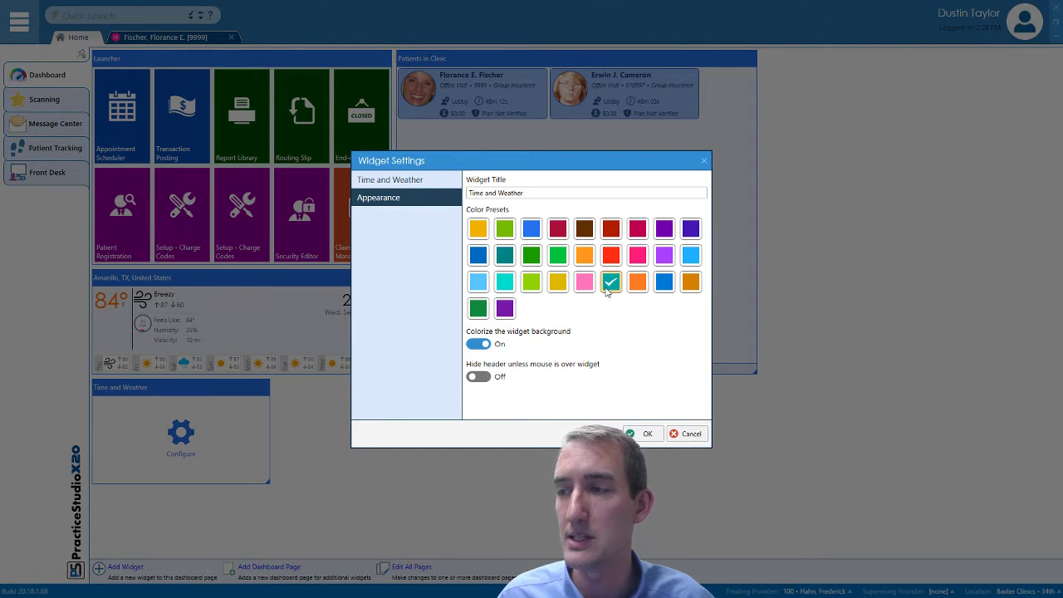
{"action": "left_click", "coordinate": [639, 436]}
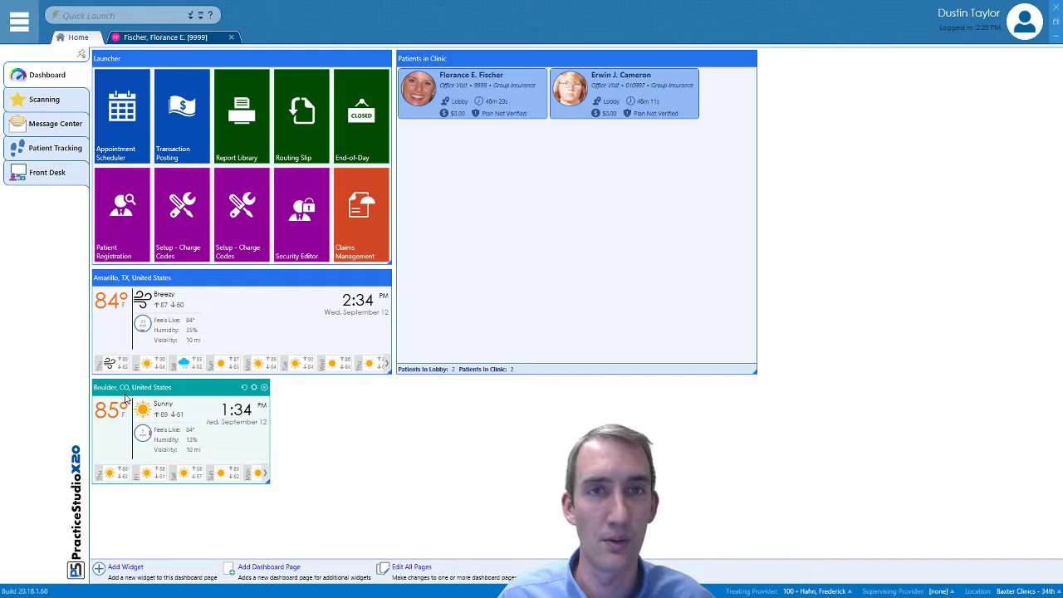
{"action": "left_click_drag", "start_coordinate": [267, 482], "coordinate": [395, 492]}
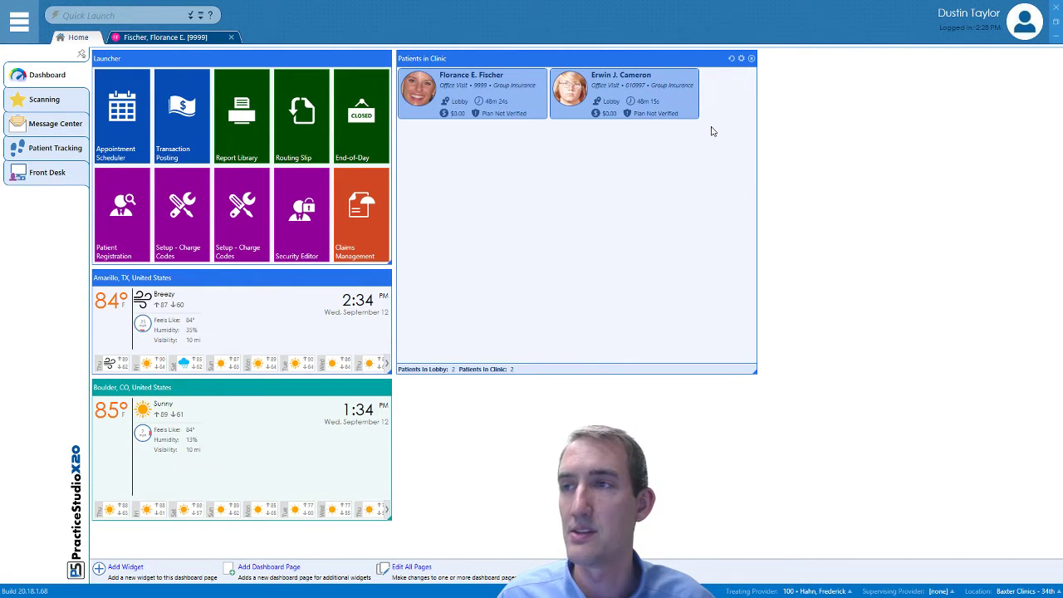
Set the Patients in Clinic card's default click action to Launch Medical Records
{"action": "left_click", "coordinate": [741, 58]}
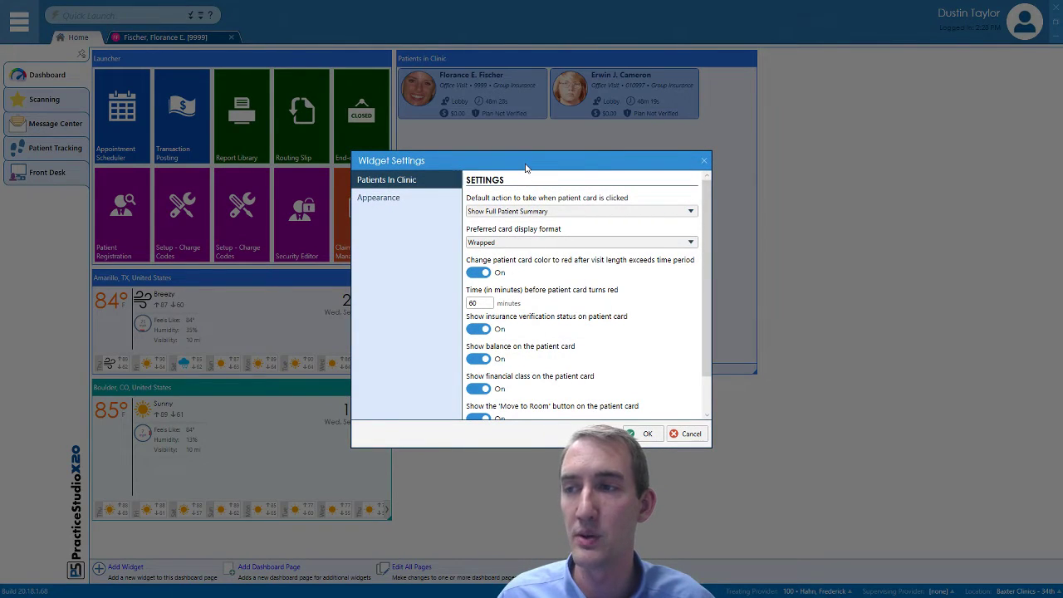
{"action": "left_click_drag", "start_coordinate": [526, 167], "coordinate": [616, 146]}
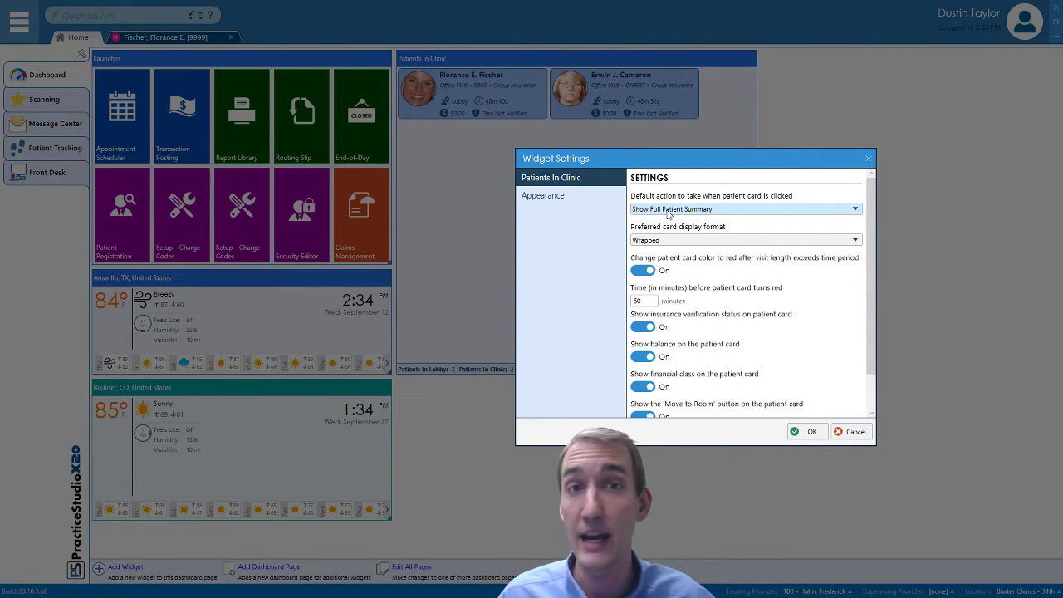
{"action": "left_click", "coordinate": [669, 213]}
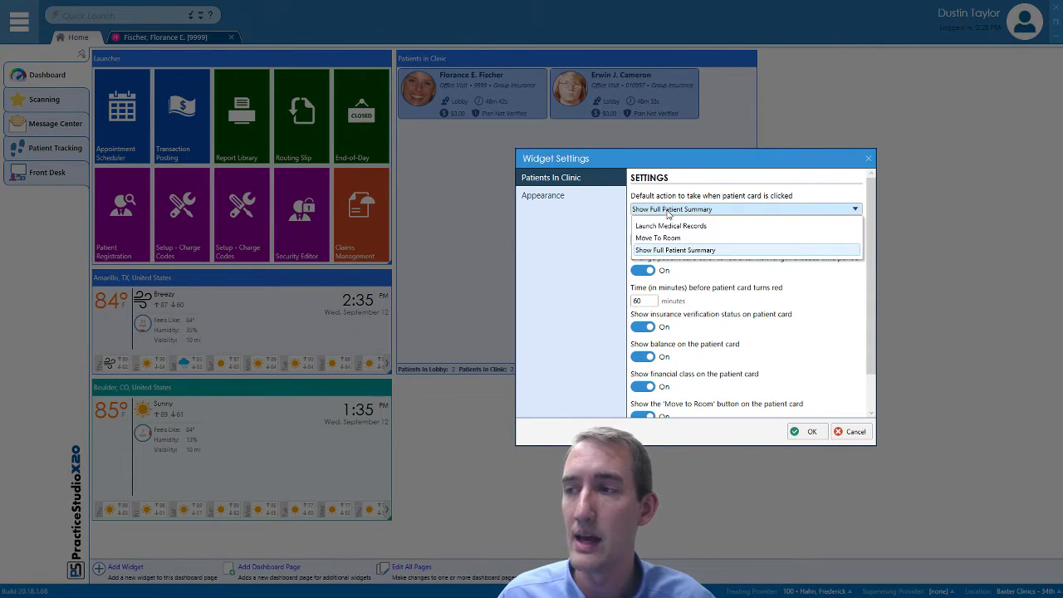
{"action": "left_click", "coordinate": [665, 219]}
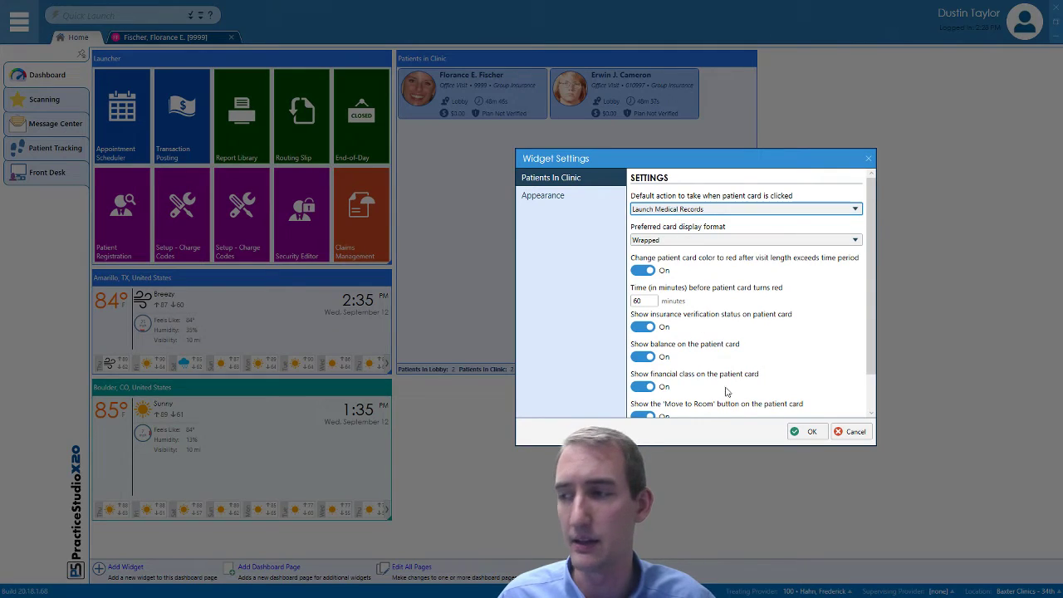
{"action": "left_click", "coordinate": [808, 432]}
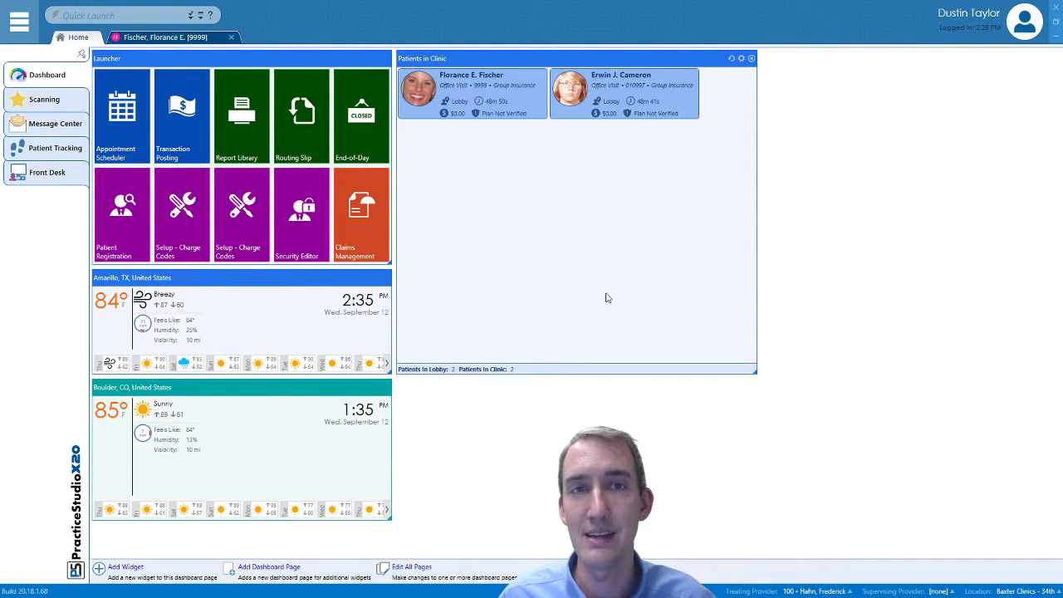
Open the patient's medical record from their Patients in Clinic card, then return Home
{"action": "double_click", "coordinate": [446, 123]}
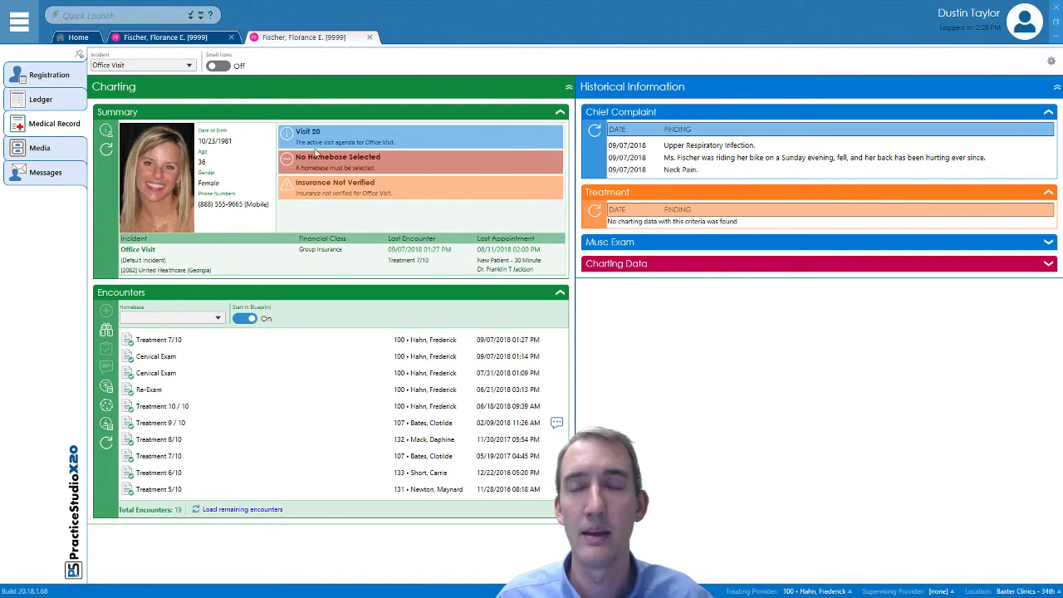
{"action": "left_click", "coordinate": [75, 37]}
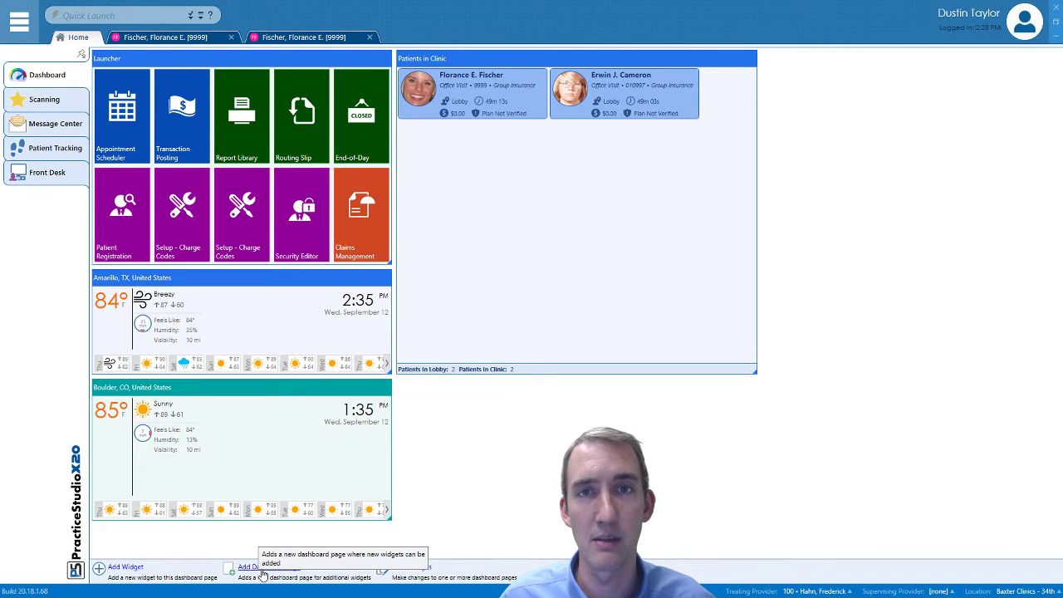
{"action": "left_click", "coordinate": [20, 25]}
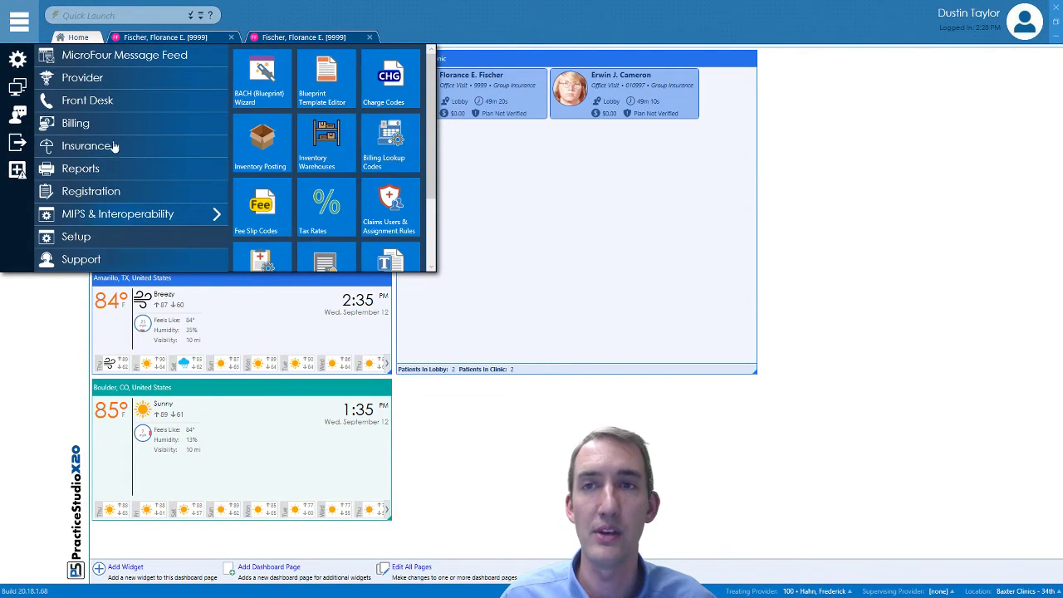
{"action": "left_click", "coordinate": [105, 56]}
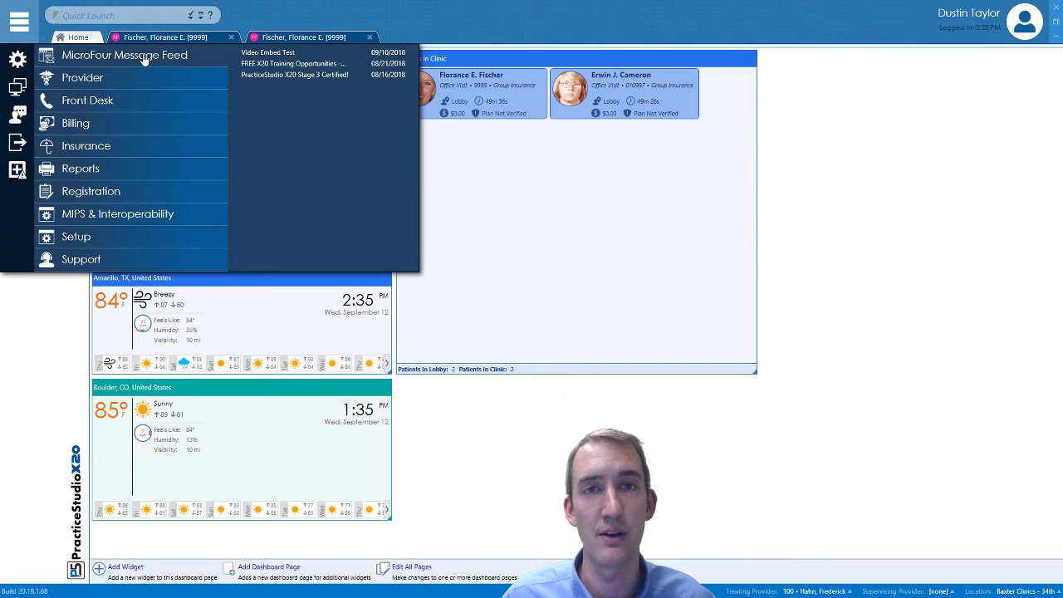
{"action": "left_click", "coordinate": [101, 215]}
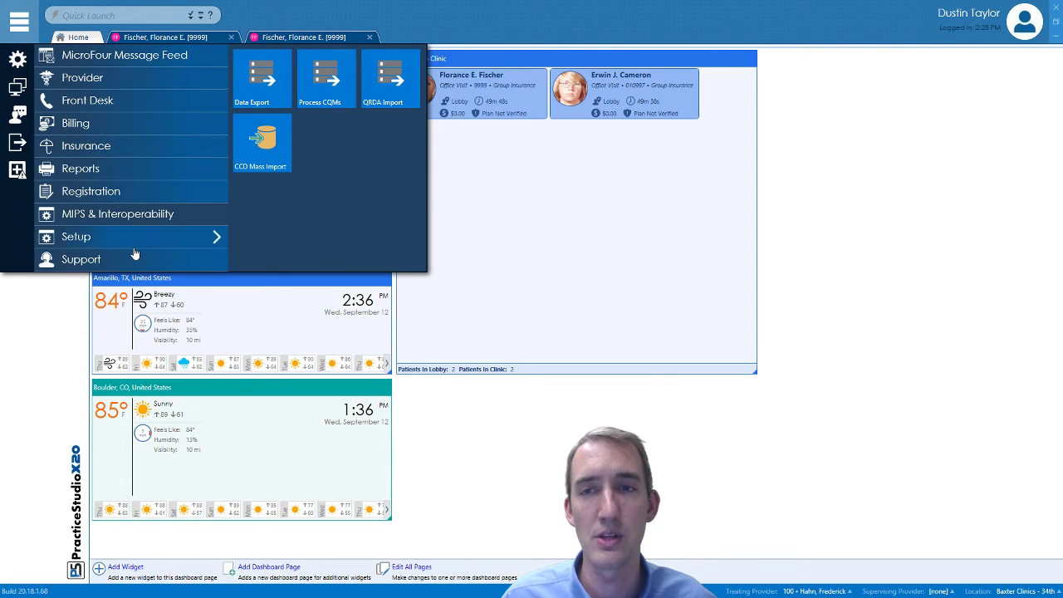
{"action": "left_click", "coordinate": [100, 79]}
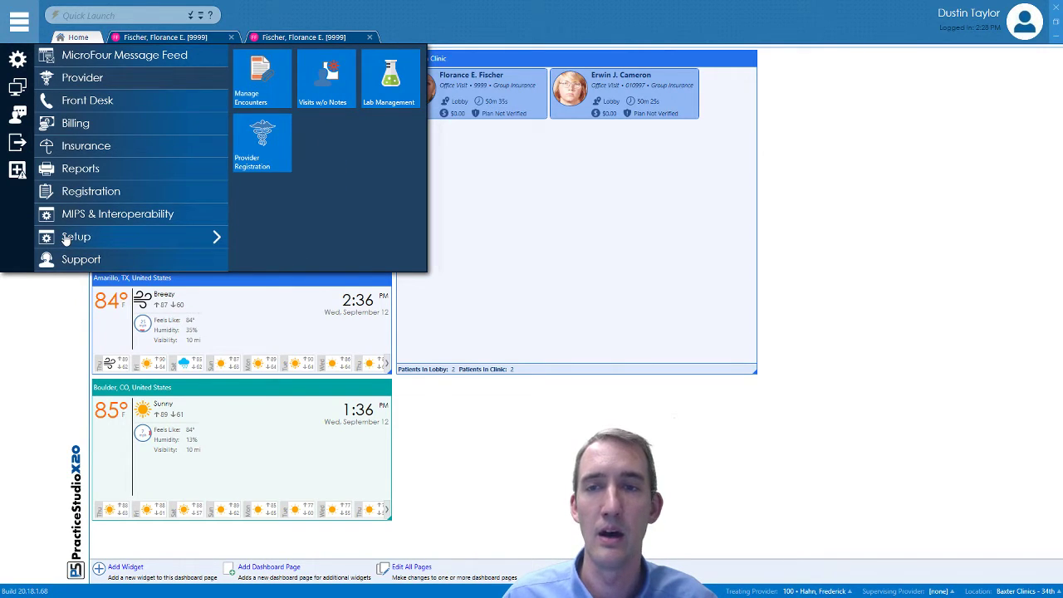
{"action": "left_click", "coordinate": [66, 240]}
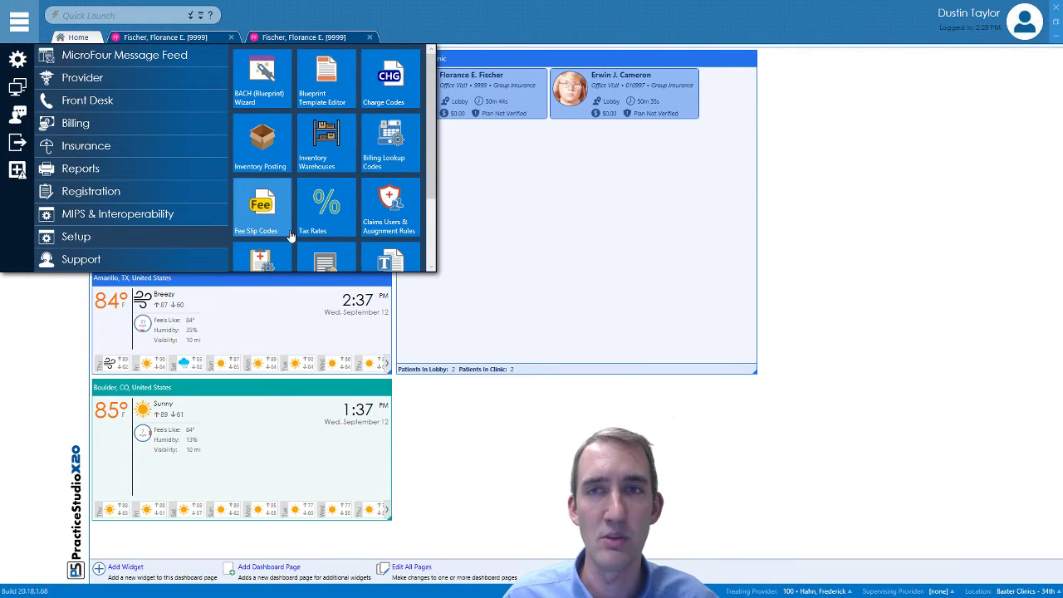
{"action": "left_click", "coordinate": [106, 13]}
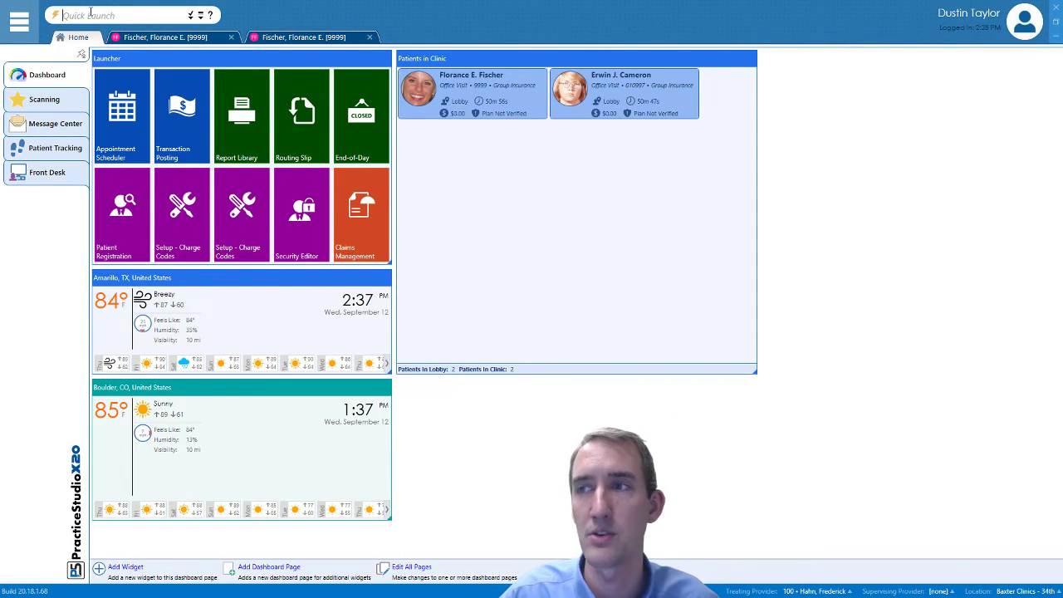
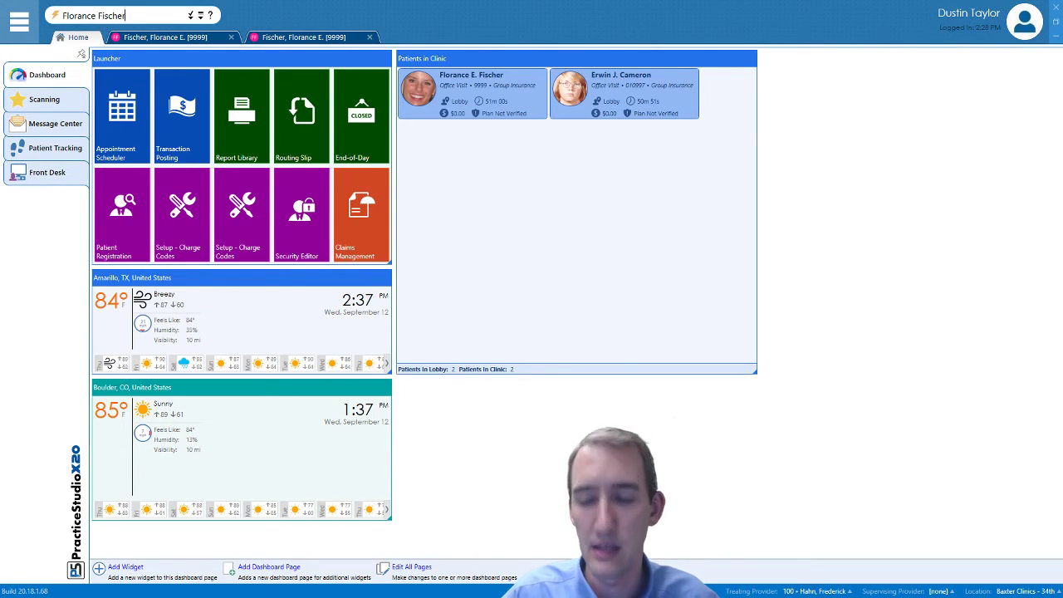
{"action": "key", "text": "Return"}
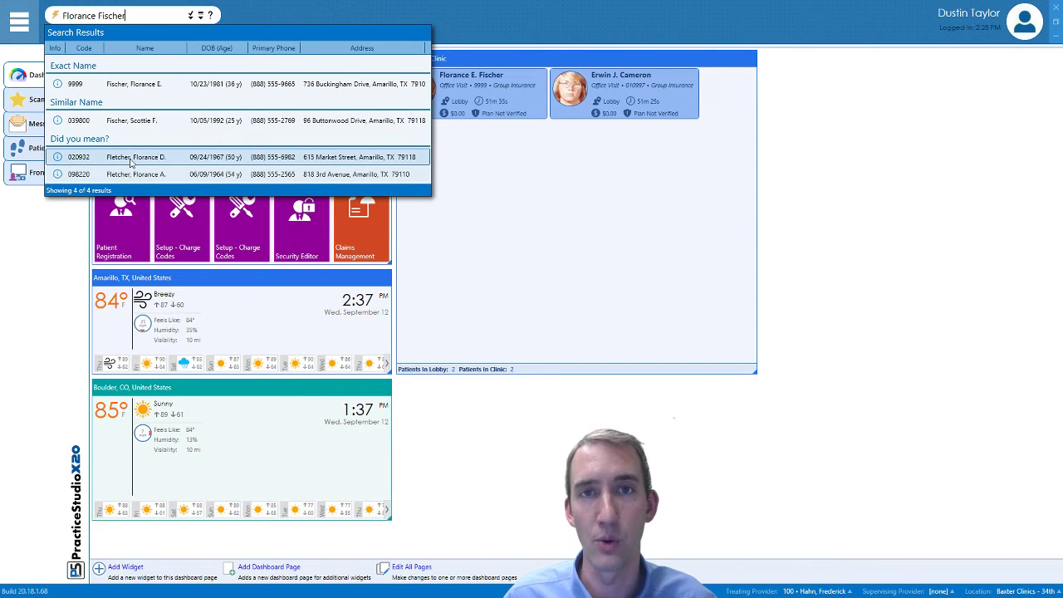
{"action": "left_click", "coordinate": [136, 15]}
{"action": "key", "text": "ctrl+a"}
{"action": "key", "text": "BackSpace"}
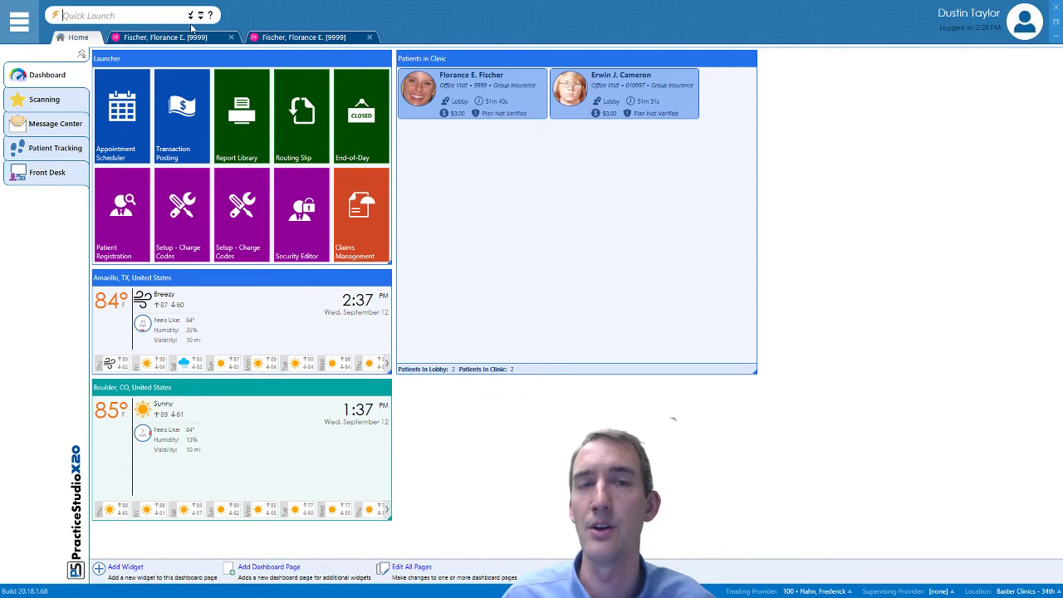
{"action": "left_click", "coordinate": [200, 16]}
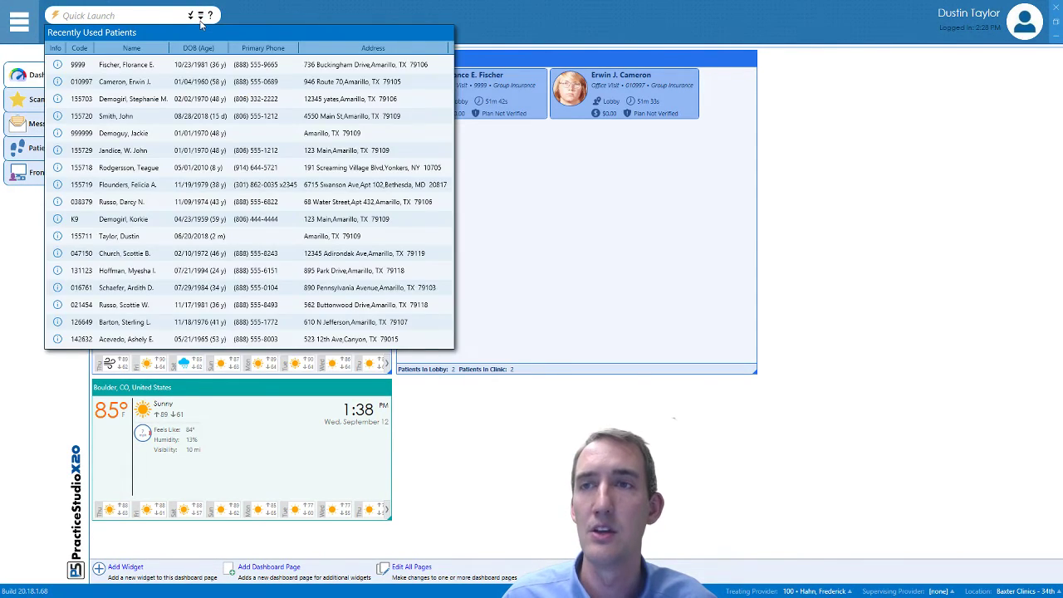
{"action": "left_click", "coordinate": [189, 72]}
{"action": "type", "text": "10231981"}
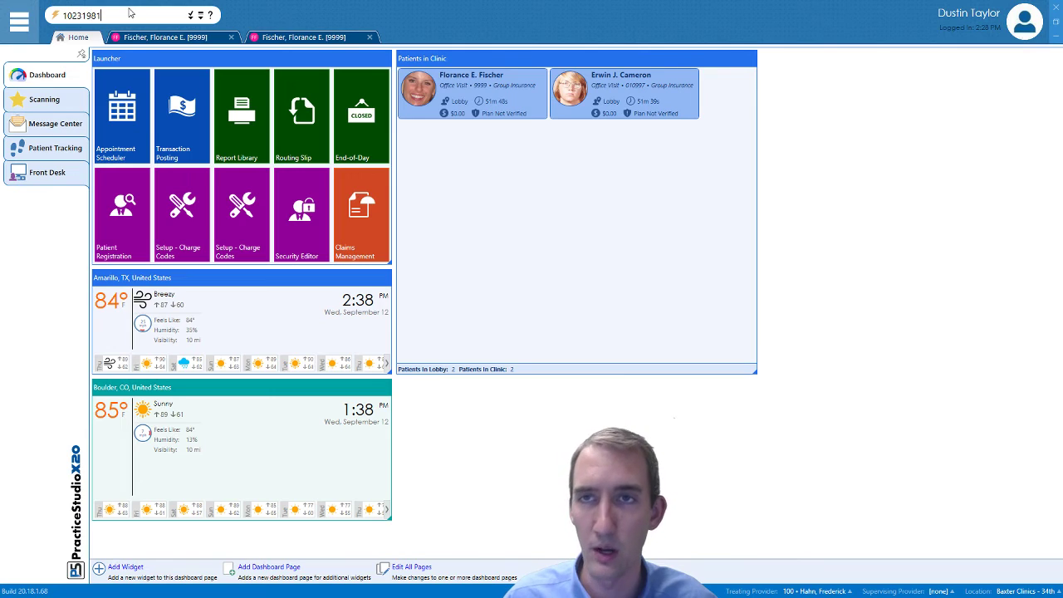
{"action": "key", "text": "Return"}
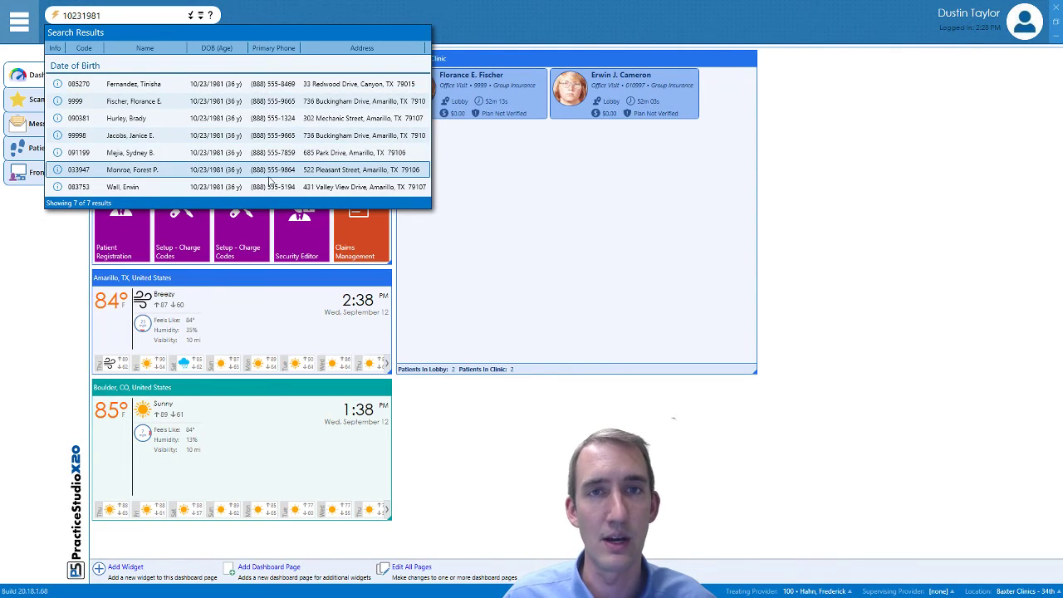
{"action": "left_click", "coordinate": [109, 15]}
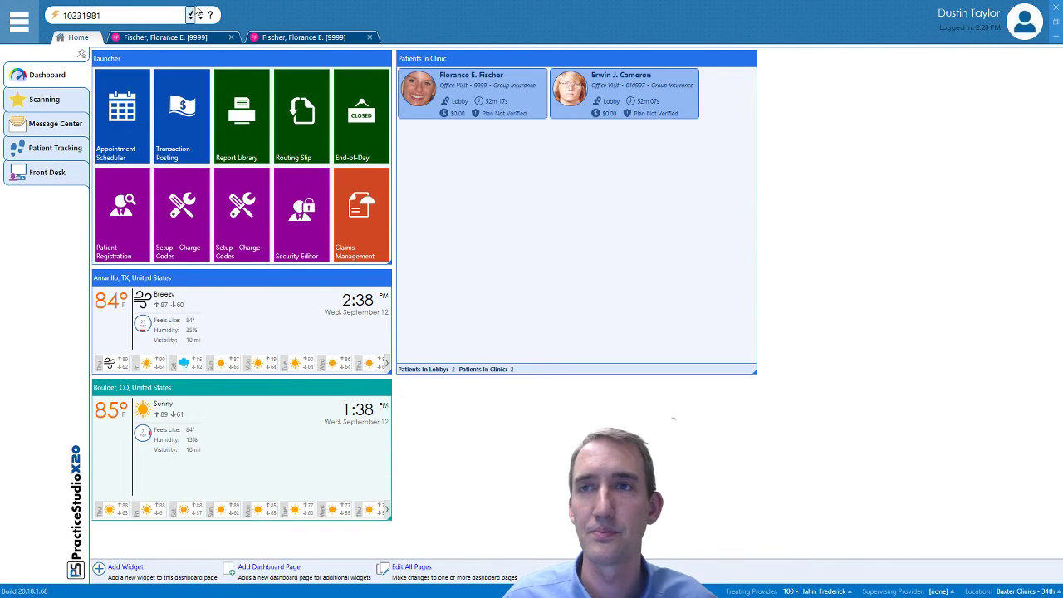
Replace the search text with a patient phone number and search, listing 14 patients
{"action": "left_click", "coordinate": [190, 15]}
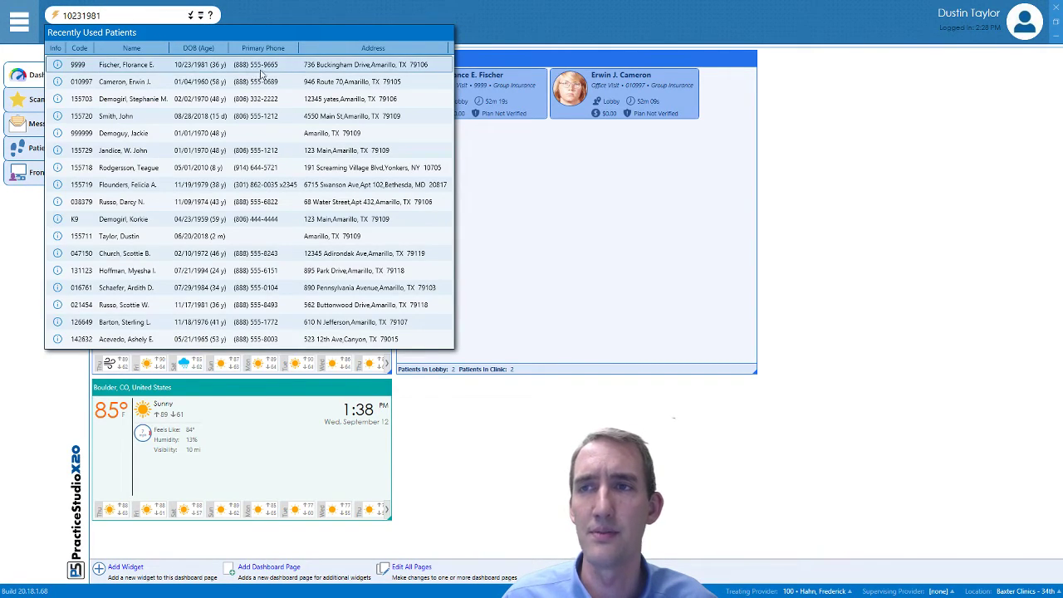
{"action": "left_click", "coordinate": [116, 16]}
{"action": "double_click", "coordinate": [117, 16]}
{"action": "type", "text": "5559665"}
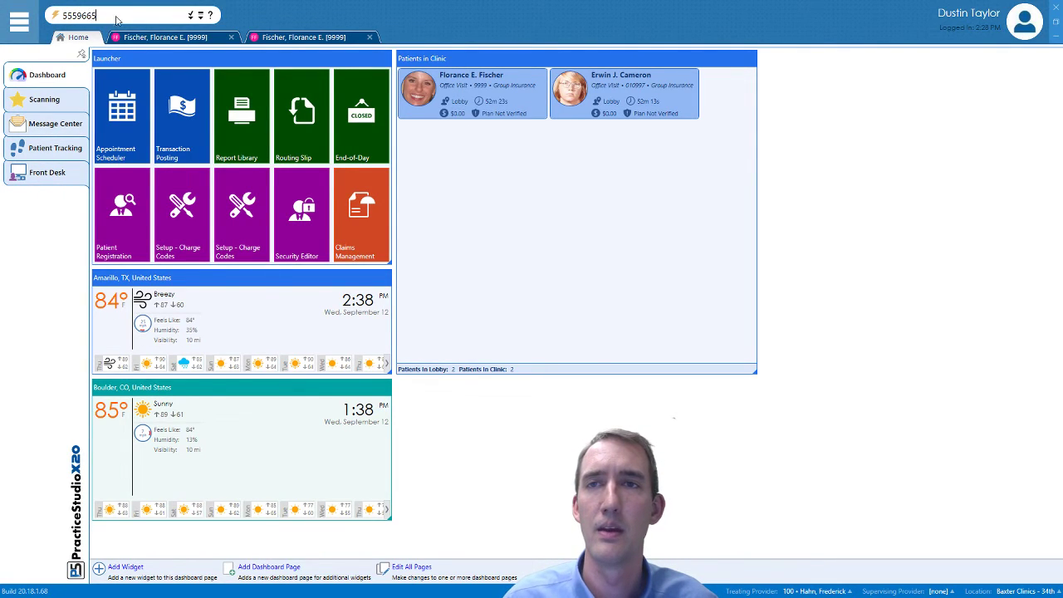
{"action": "key", "text": "Return"}
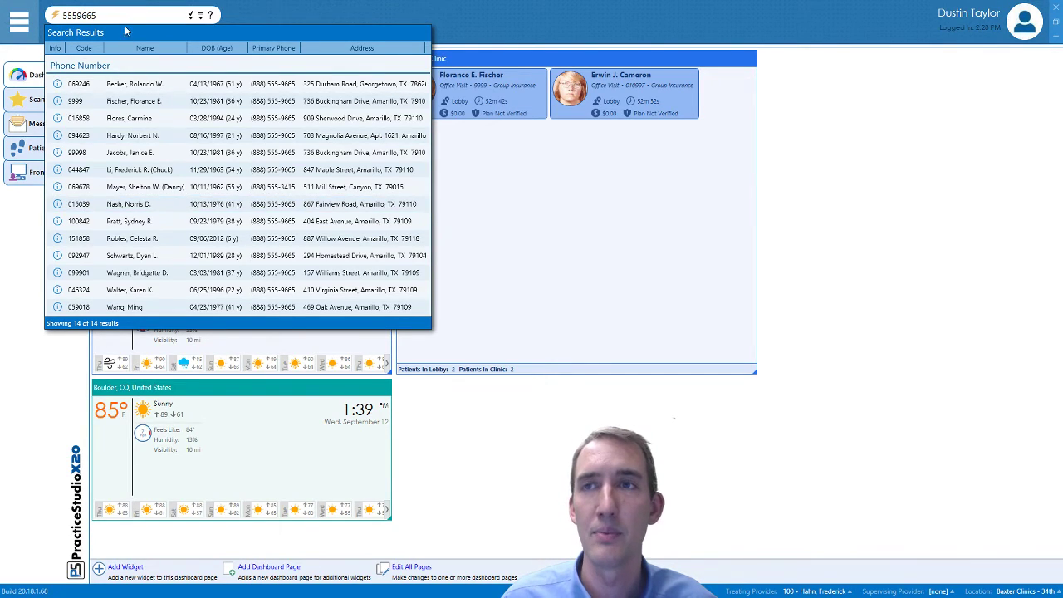
Read through Patient Selection Help's search shortcuts and Patient Code and Name matching rules, then close it
{"action": "left_click", "coordinate": [212, 15]}
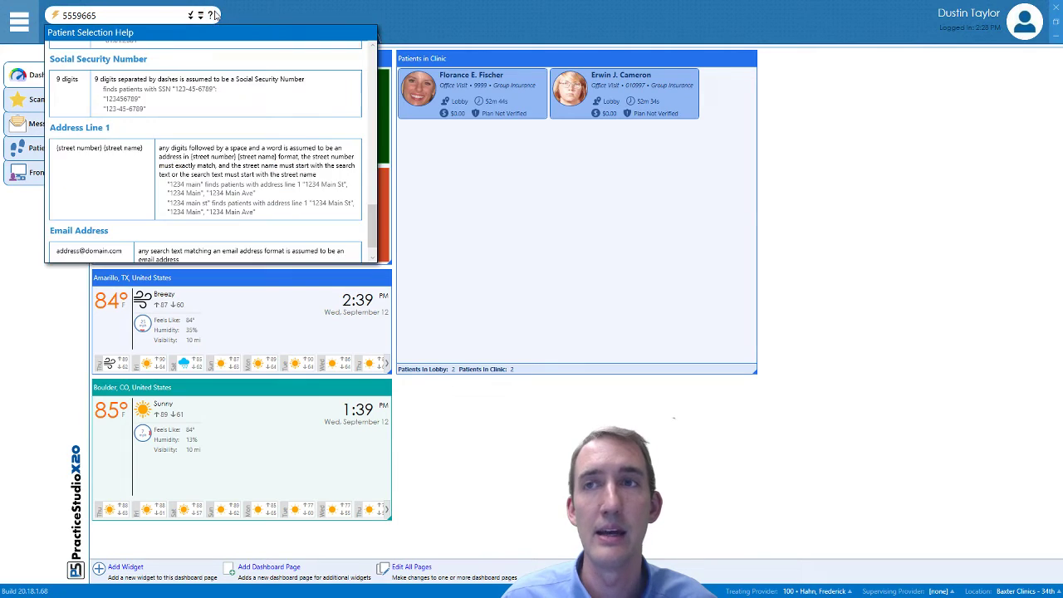
{"action": "scroll", "coordinate": [368, 129], "scroll_direction": "up", "scroll_amount": 10}
{"action": "scroll", "coordinate": [374, 58], "scroll_direction": "up", "scroll_amount": 3}
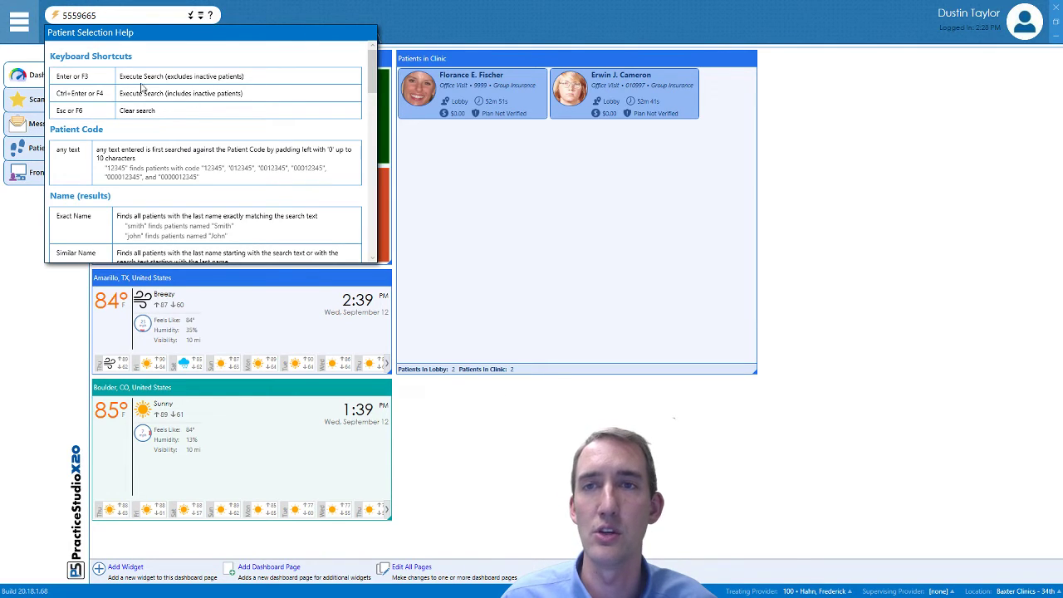
{"action": "scroll", "coordinate": [98, 183], "scroll_direction": "down", "scroll_amount": 1}
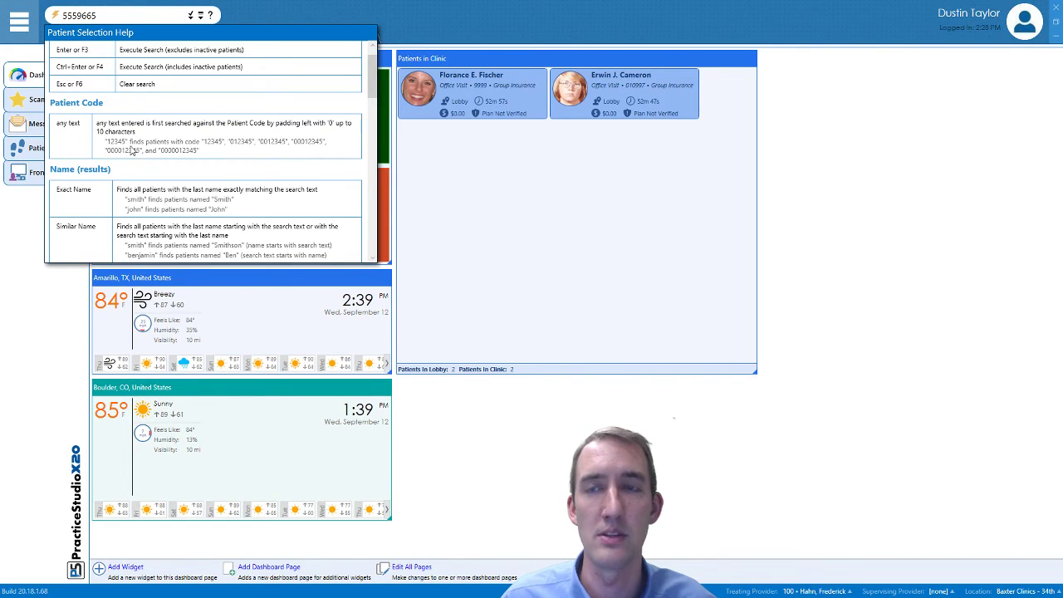
{"action": "scroll", "coordinate": [124, 141], "scroll_direction": "down", "scroll_amount": 3}
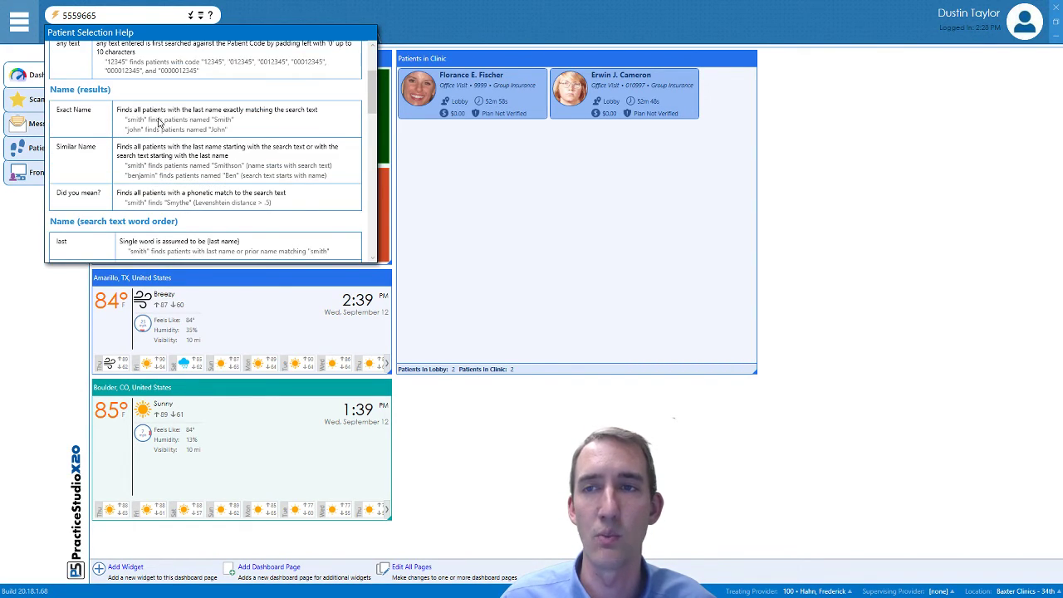
{"action": "left_click_drag", "start_coordinate": [373, 92], "coordinate": [372, 67]}
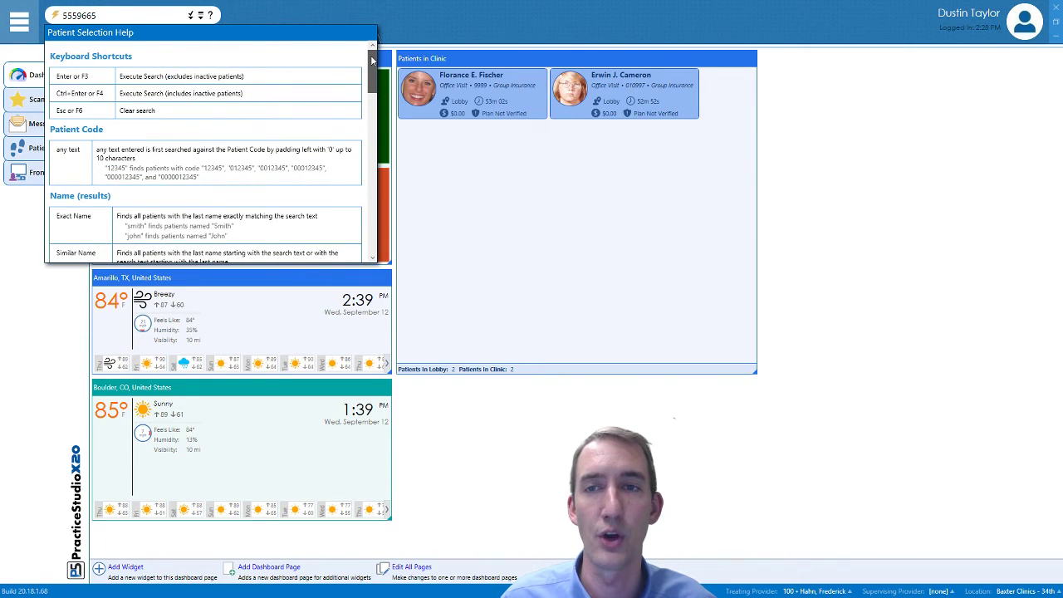
{"action": "scroll", "coordinate": [326, 145], "scroll_direction": "down", "scroll_amount": 15}
{"action": "scroll", "coordinate": [325, 144], "scroll_direction": "down", "scroll_amount": 8}
{"action": "scroll", "coordinate": [311, 192], "scroll_direction": "down", "scroll_amount": 4}
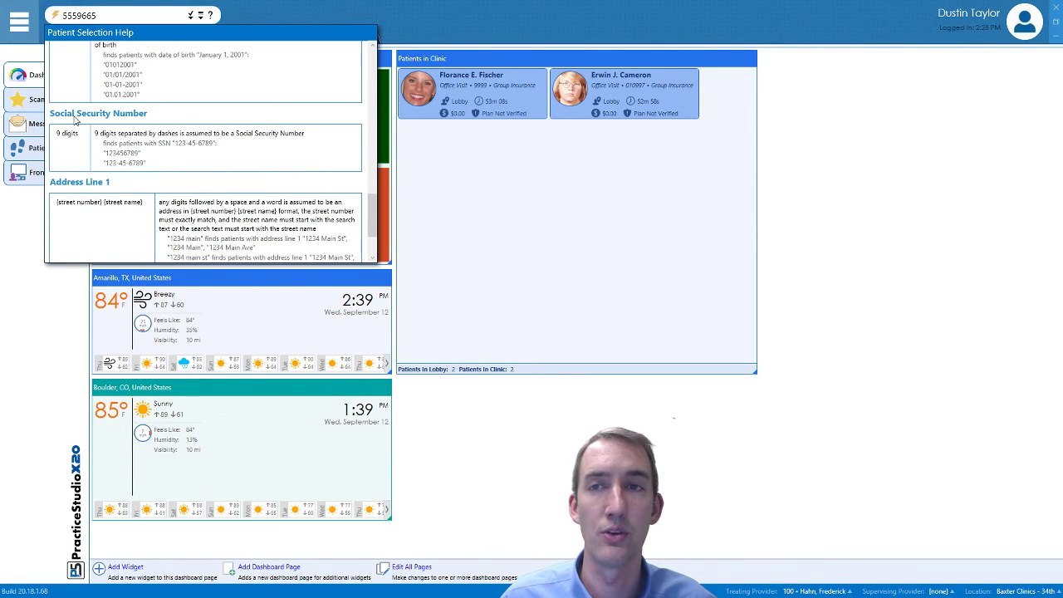
{"action": "scroll", "coordinate": [125, 129], "scroll_direction": "down", "scroll_amount": 2}
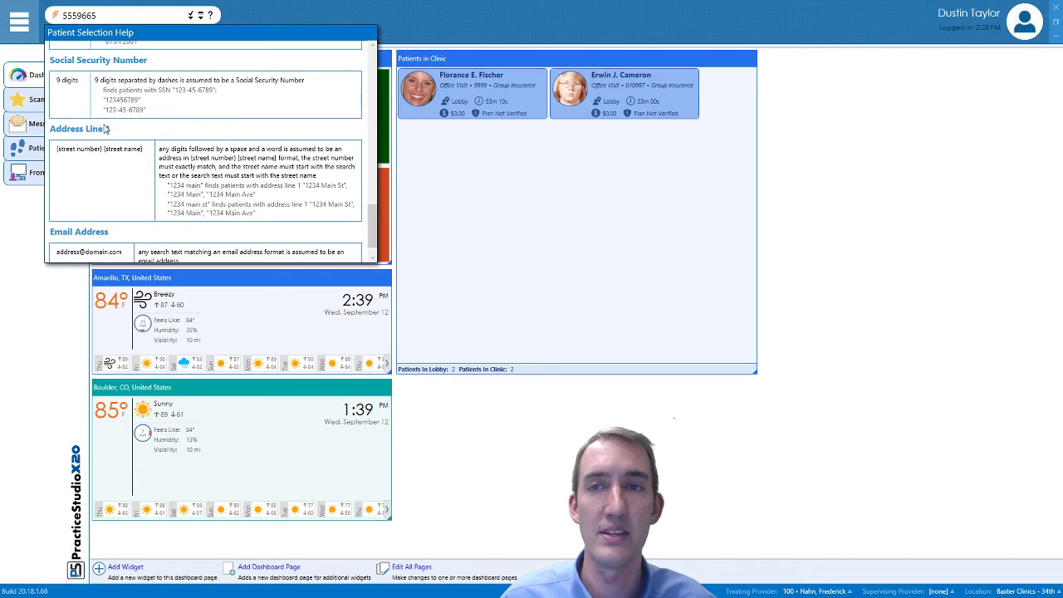
{"action": "scroll", "coordinate": [126, 150], "scroll_direction": "down", "scroll_amount": 1}
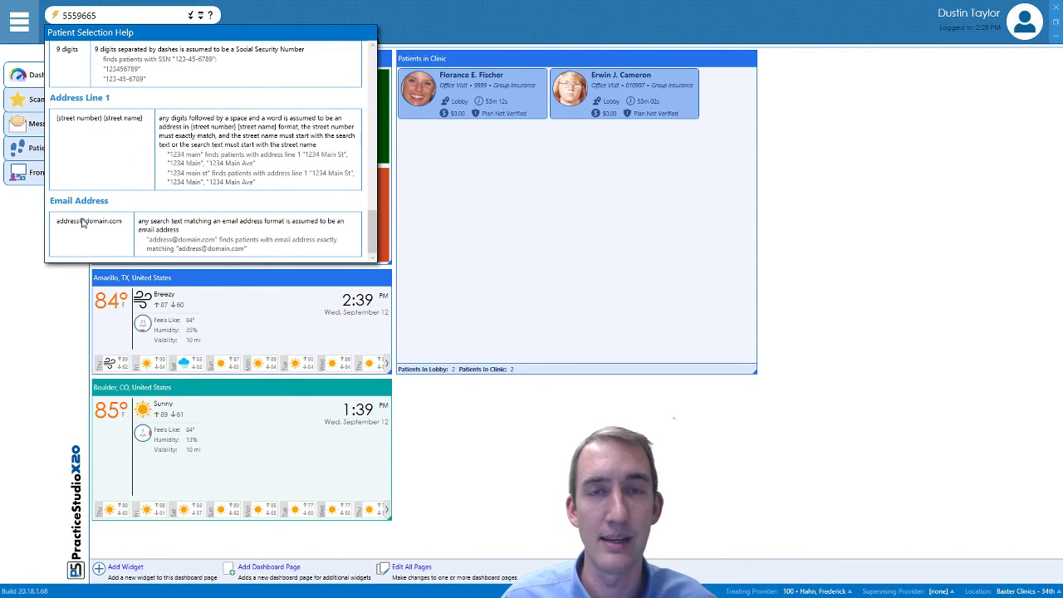
{"action": "scroll", "coordinate": [154, 210], "scroll_direction": "up", "scroll_amount": 8}
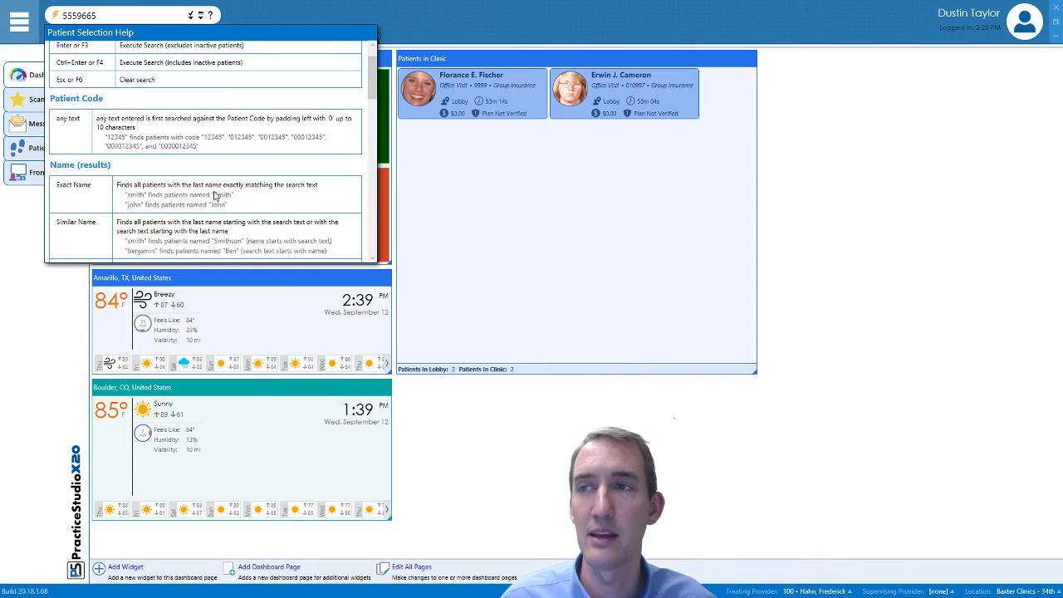
{"action": "scroll", "coordinate": [211, 193], "scroll_direction": "up", "scroll_amount": 1}
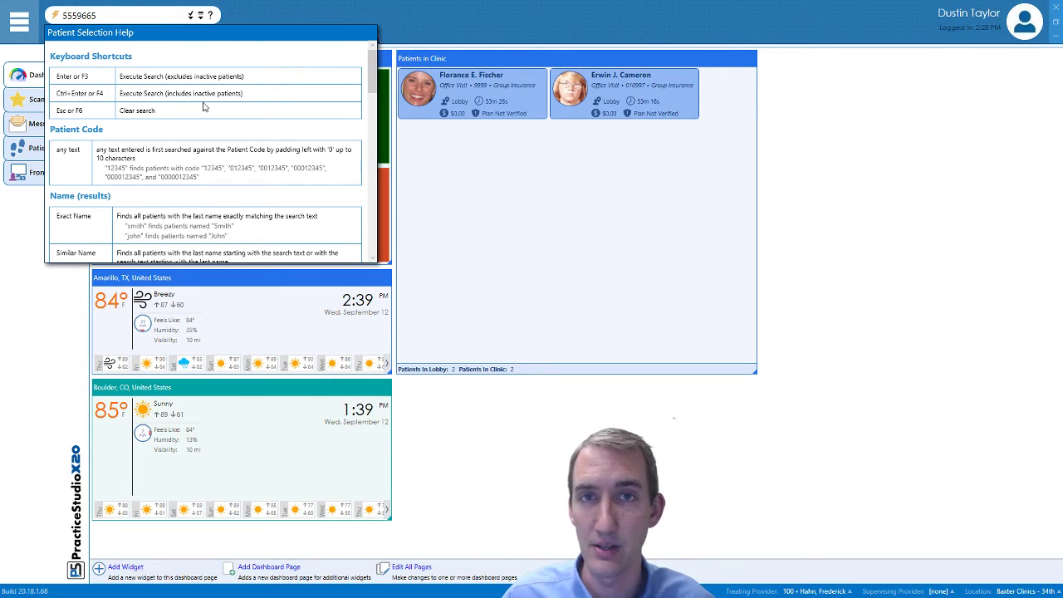
{"action": "left_click", "coordinate": [129, 15]}
Run the Quick Launch phone search and pick the first patient from Recently Used Patients
{"action": "key", "text": "Return"}
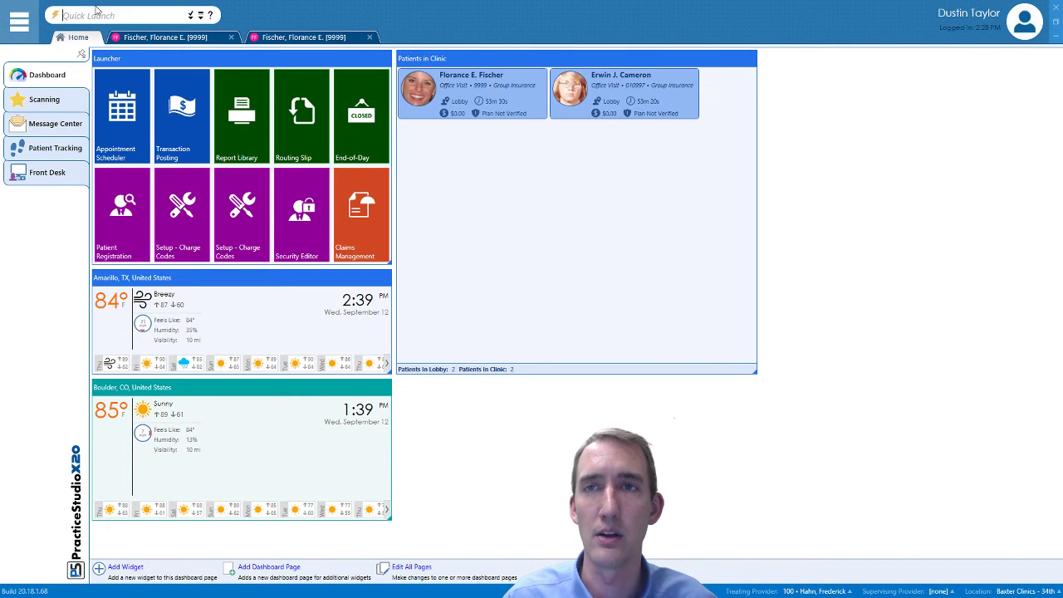
{"action": "left_click", "coordinate": [191, 16]}
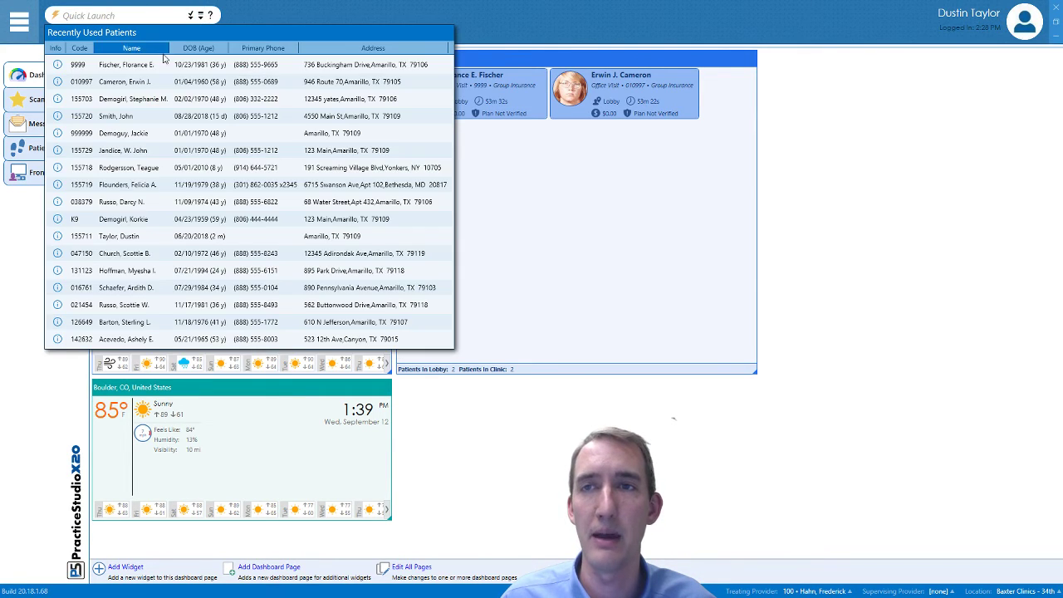
{"action": "left_click", "coordinate": [155, 68]}
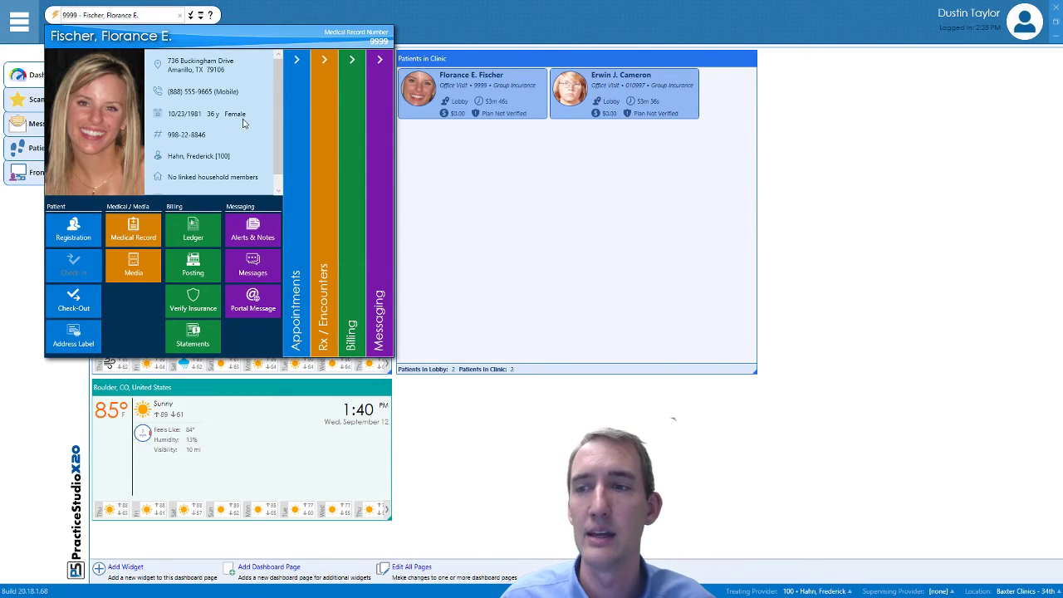
Expand her Appointments, Billing and Messaging sections, then open her Medical Record
{"action": "left_click", "coordinate": [296, 116]}
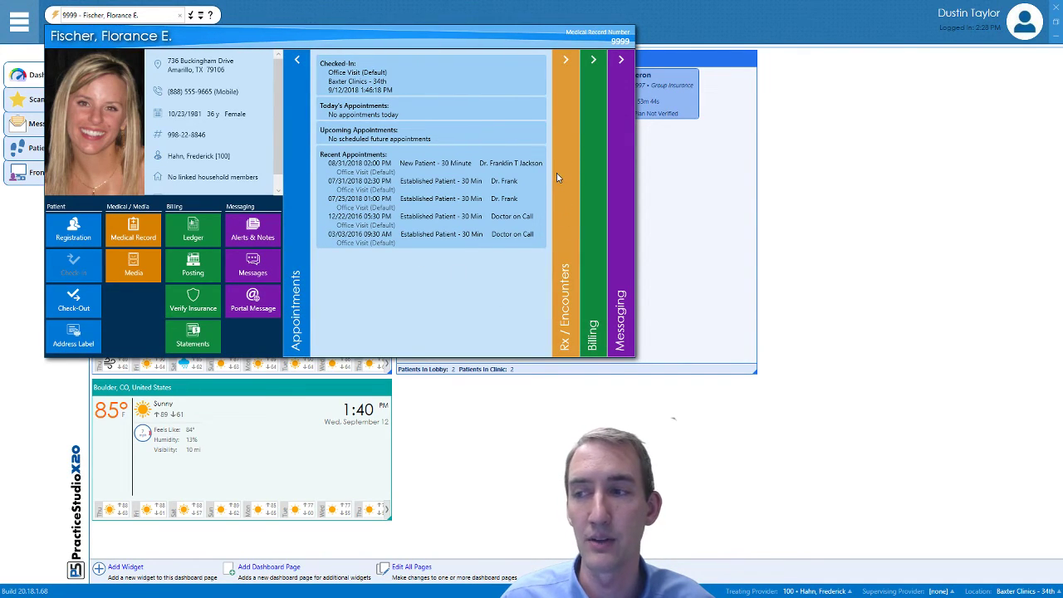
{"action": "left_click", "coordinate": [594, 209]}
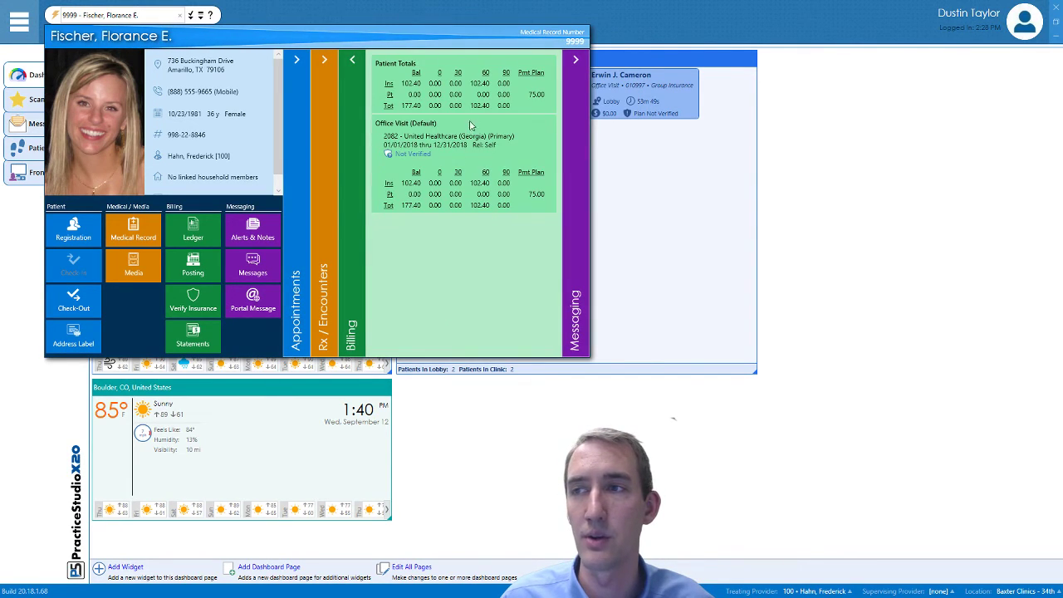
{"action": "left_click", "coordinate": [583, 221]}
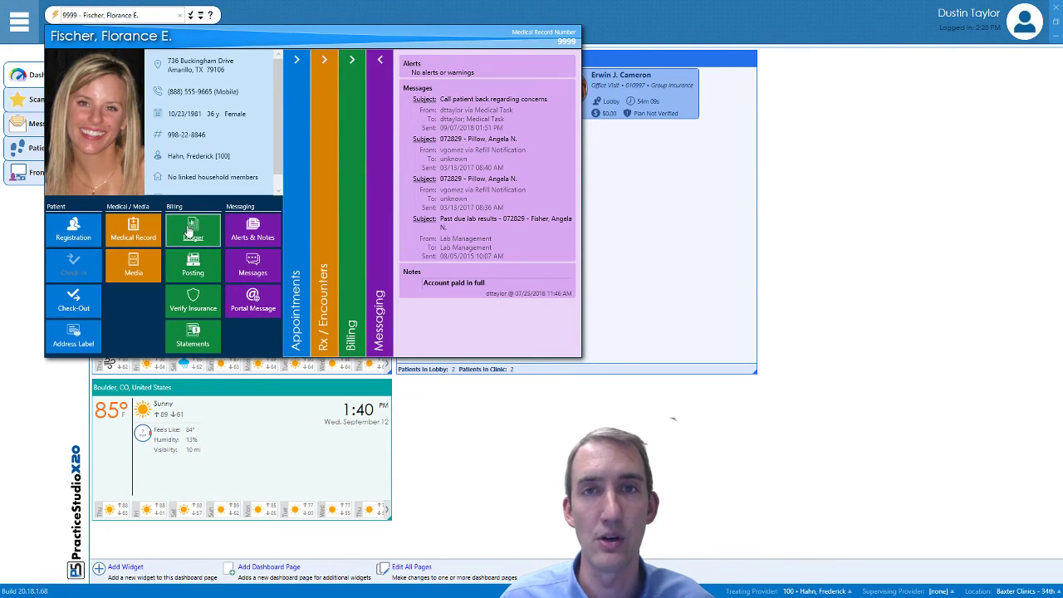
{"action": "left_click", "coordinate": [131, 238]}
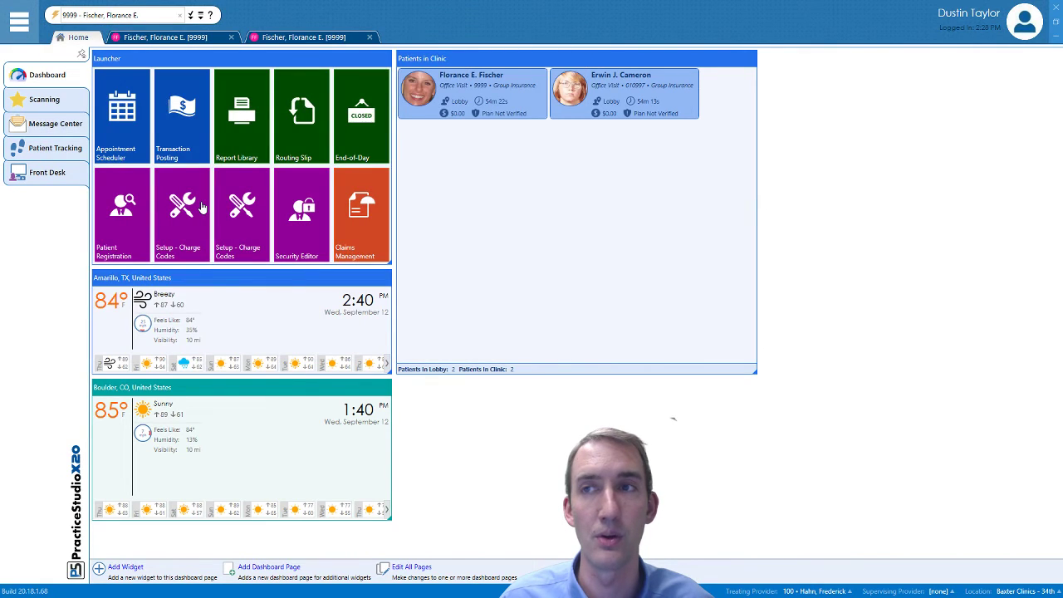
Close both duplicate chart tabs and reopen the patient's Medical Record through Quick Launch
{"action": "left_click", "coordinate": [231, 38]}
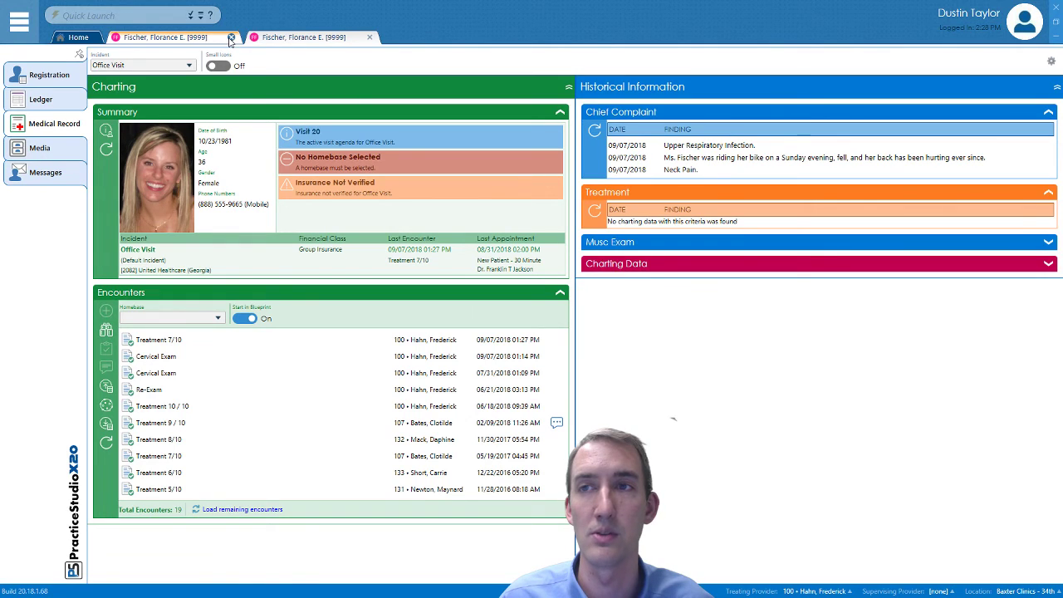
{"action": "left_click", "coordinate": [231, 37]}
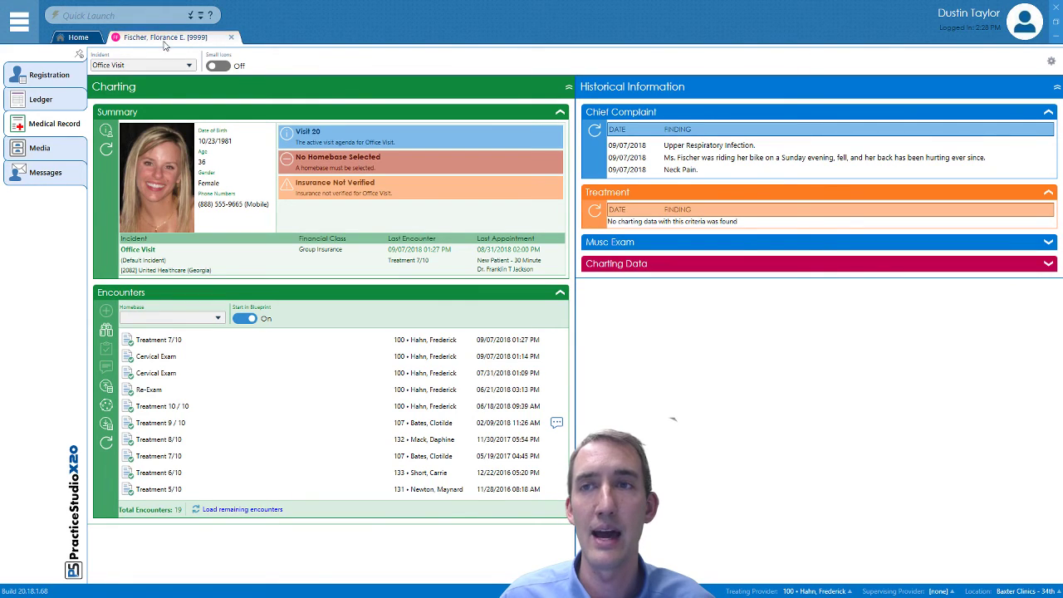
{"action": "left_click", "coordinate": [199, 17]}
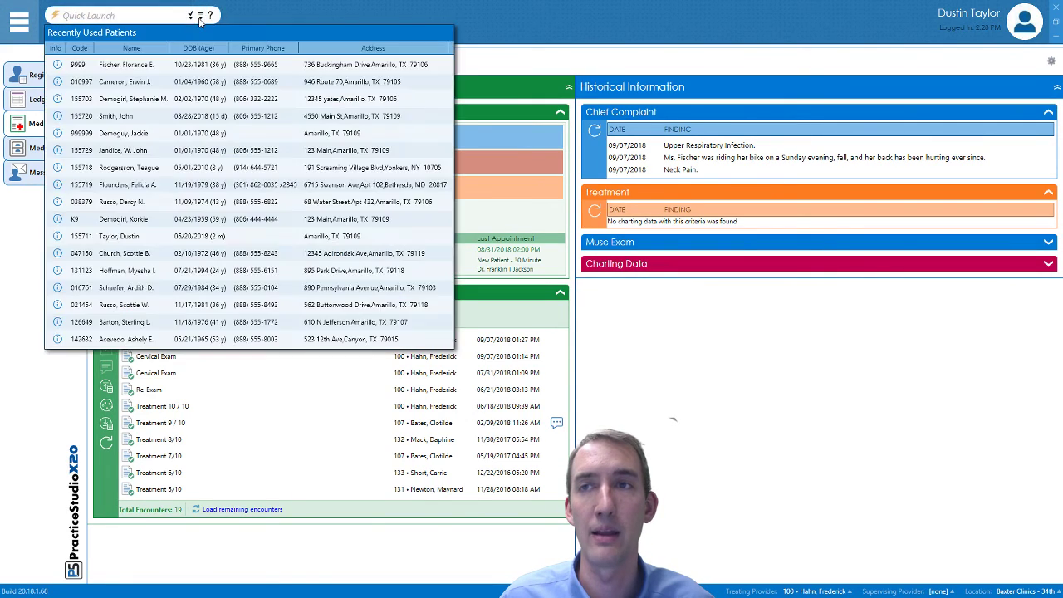
{"action": "left_click", "coordinate": [168, 65]}
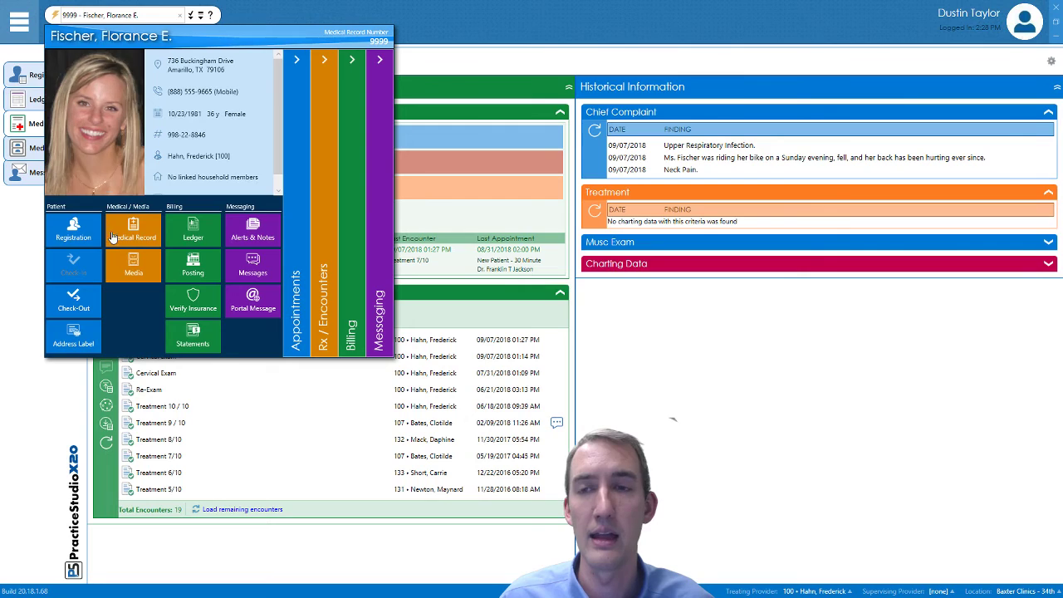
{"action": "left_click", "coordinate": [125, 233]}
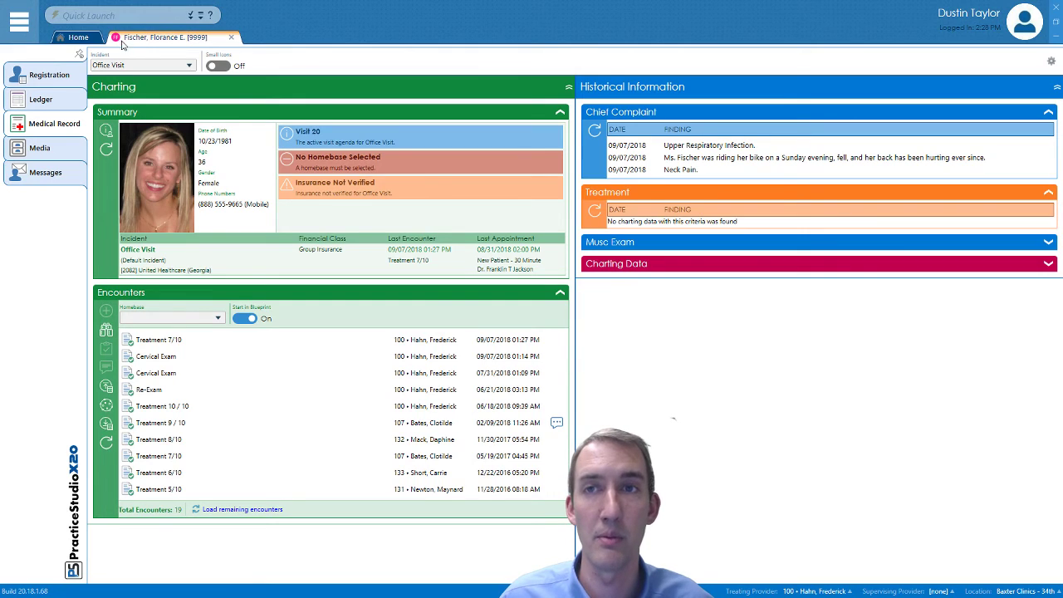
From the Home dashboard, open the patient's chart via Patients in Clinic and show the homebase list
{"action": "left_click", "coordinate": [78, 36]}
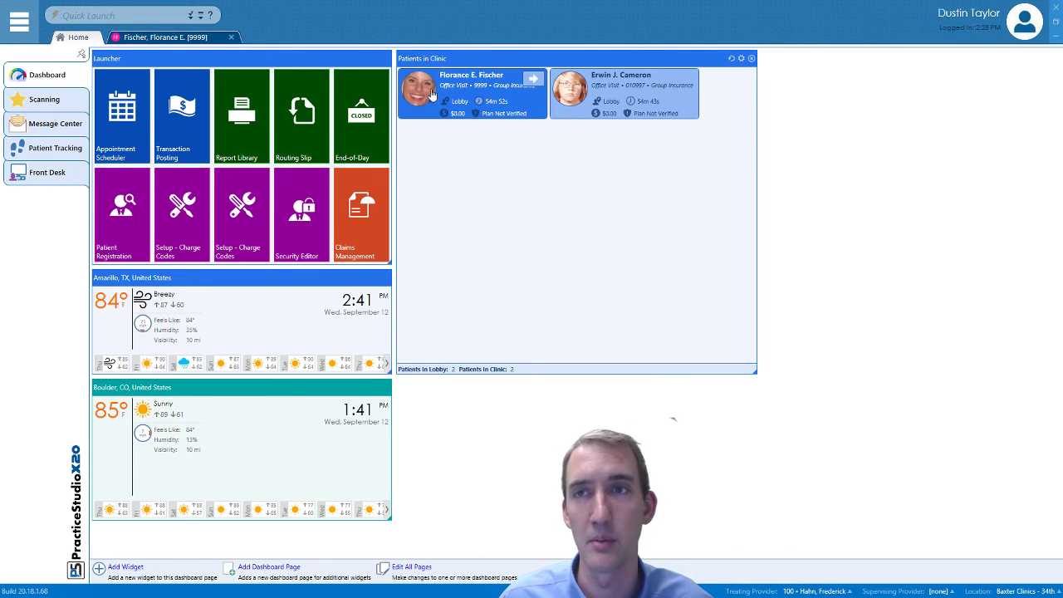
{"action": "double_click", "coordinate": [433, 104]}
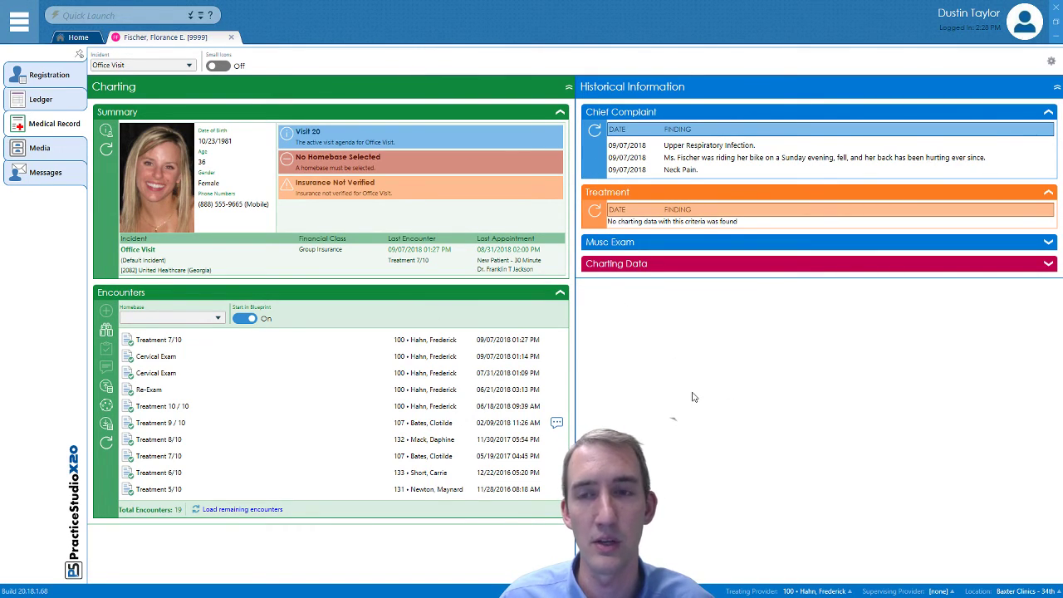
{"action": "left_click", "coordinate": [216, 318]}
Set the encounter homebase to Chiropractic and begin a New Encounter
{"action": "left_click", "coordinate": [167, 348]}
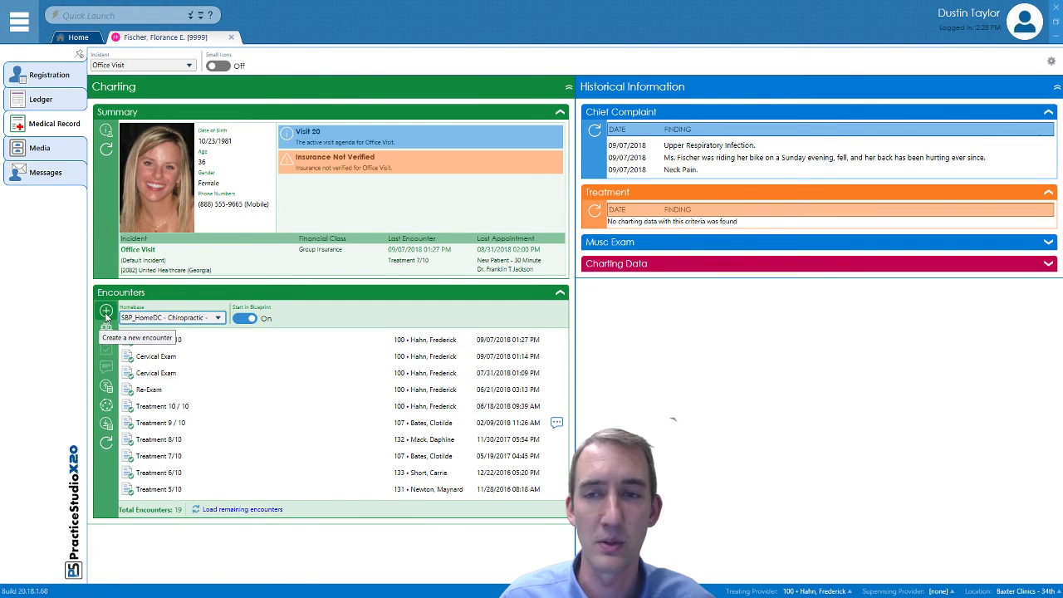
{"action": "mouse_move", "coordinate": [105, 317]}
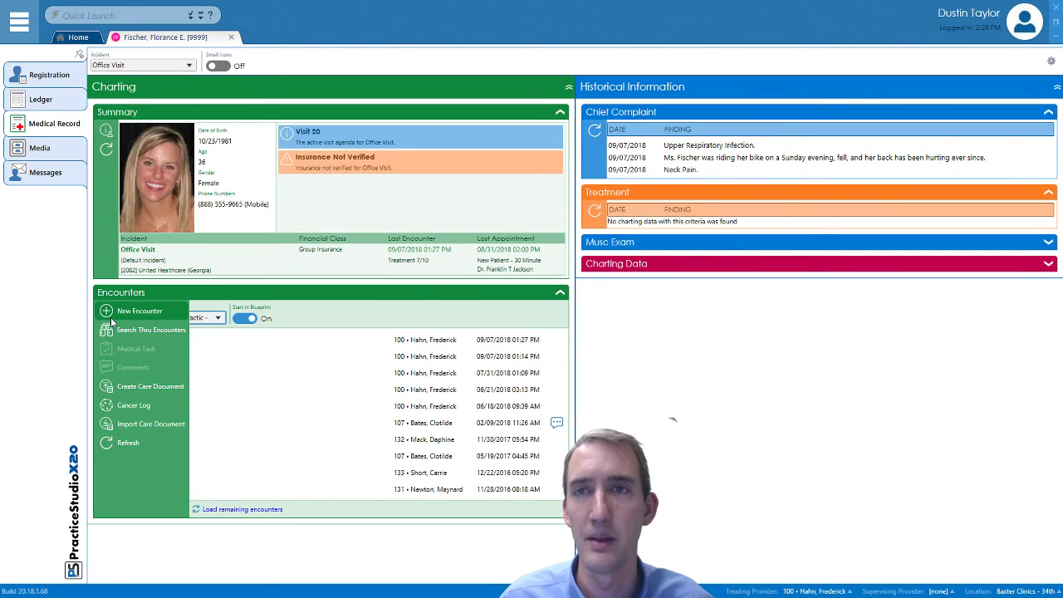
{"action": "left_click", "coordinate": [106, 311]}
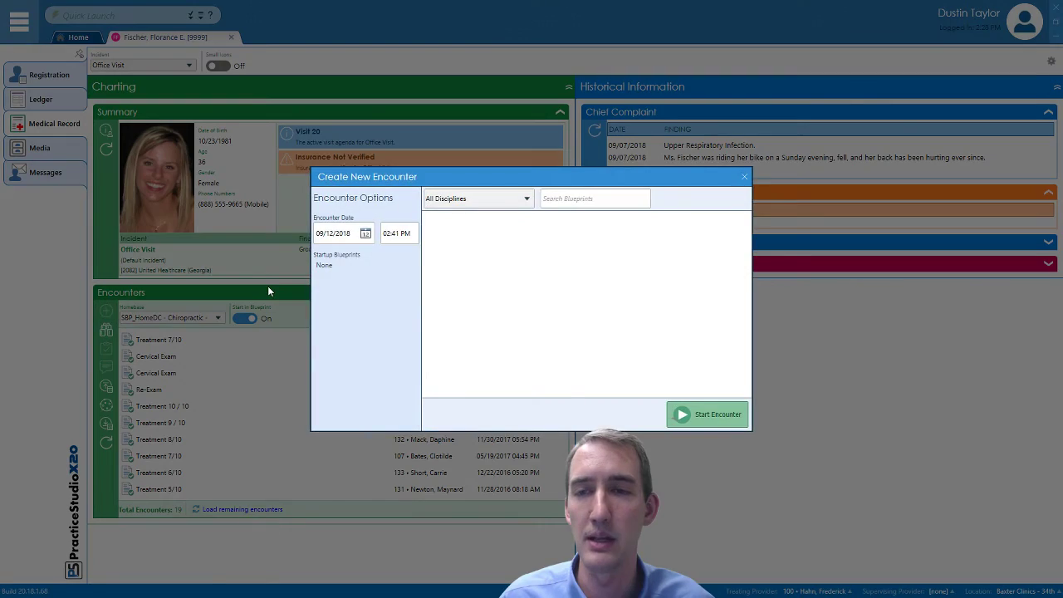
Select the Cervical Exam blueprint and start the encounter
{"action": "left_click_drag", "start_coordinate": [411, 180], "coordinate": [383, 161]}
{"action": "left_click", "coordinate": [467, 299]}
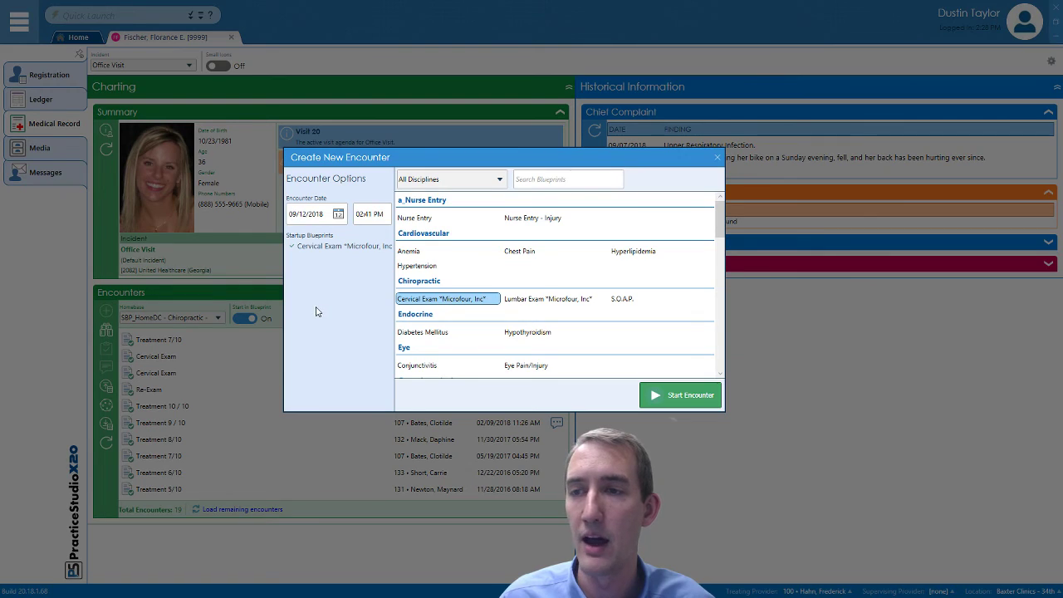
{"action": "key", "text": "Return"}
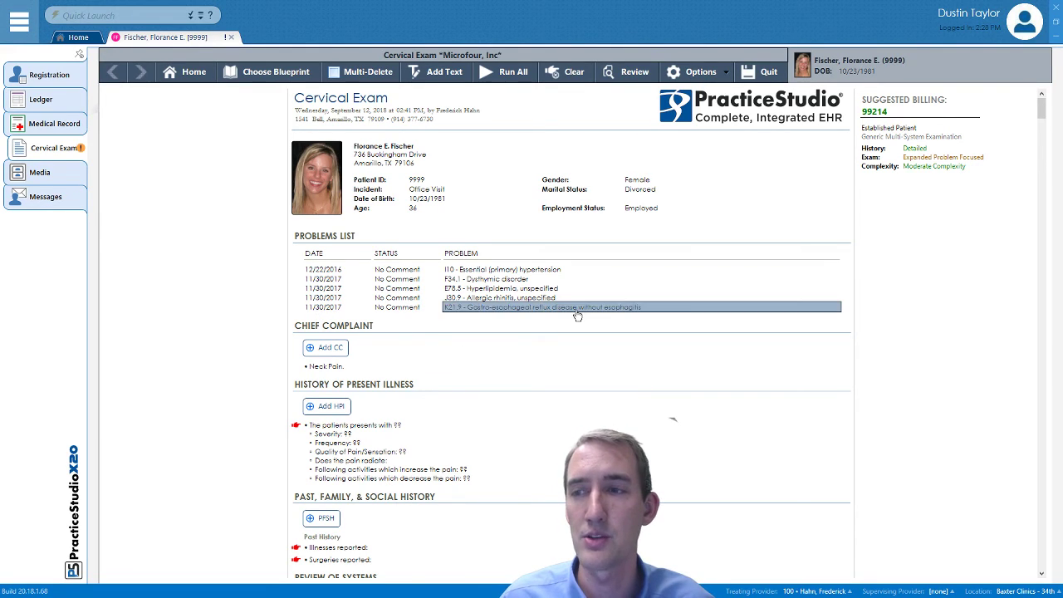
{"action": "scroll", "coordinate": [580, 349], "scroll_direction": "down", "scroll_amount": 2}
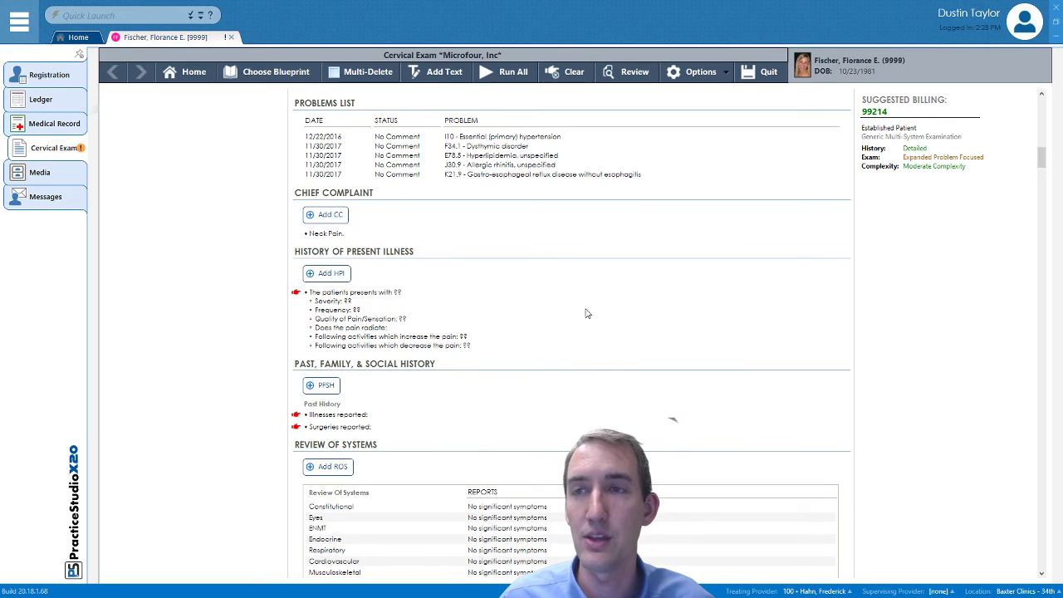
{"action": "scroll", "coordinate": [586, 311], "scroll_direction": "down", "scroll_amount": 1}
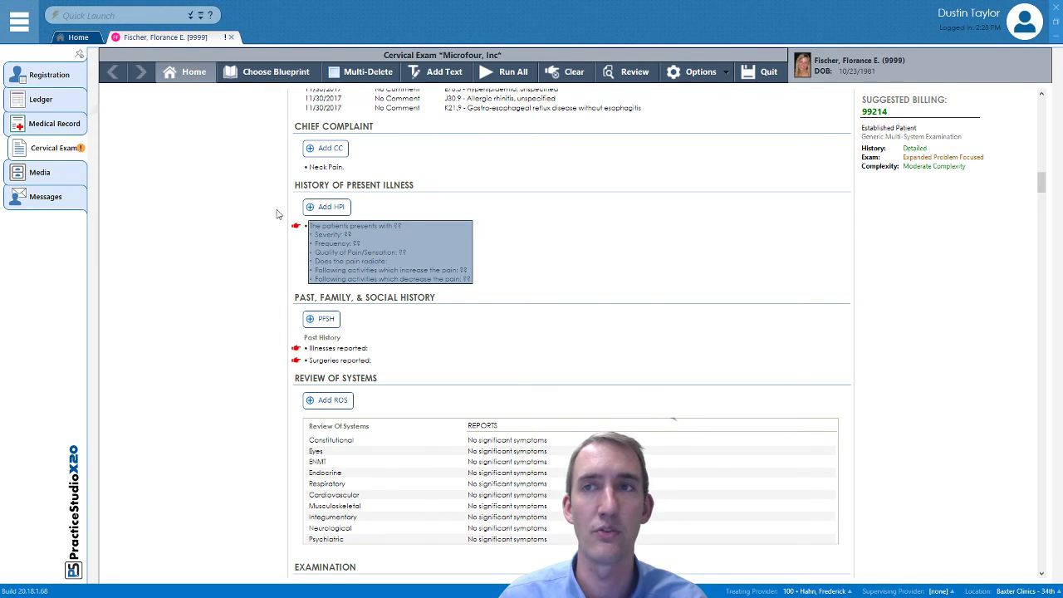
Open the second patient's Medical Record from Recently Used Patients in Quick Launch
{"action": "left_click", "coordinate": [200, 15]}
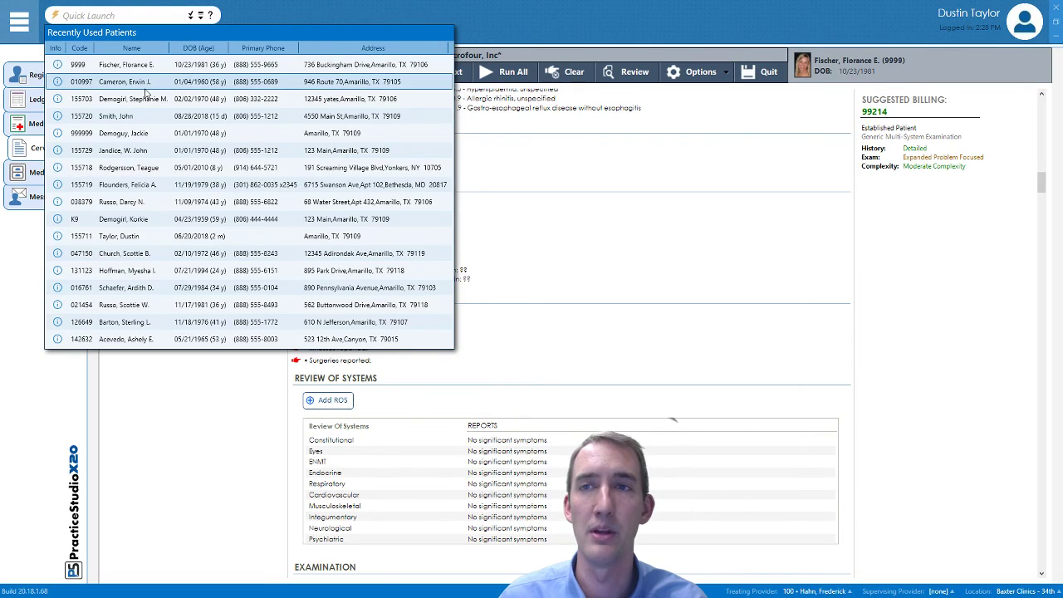
{"action": "left_click", "coordinate": [148, 81]}
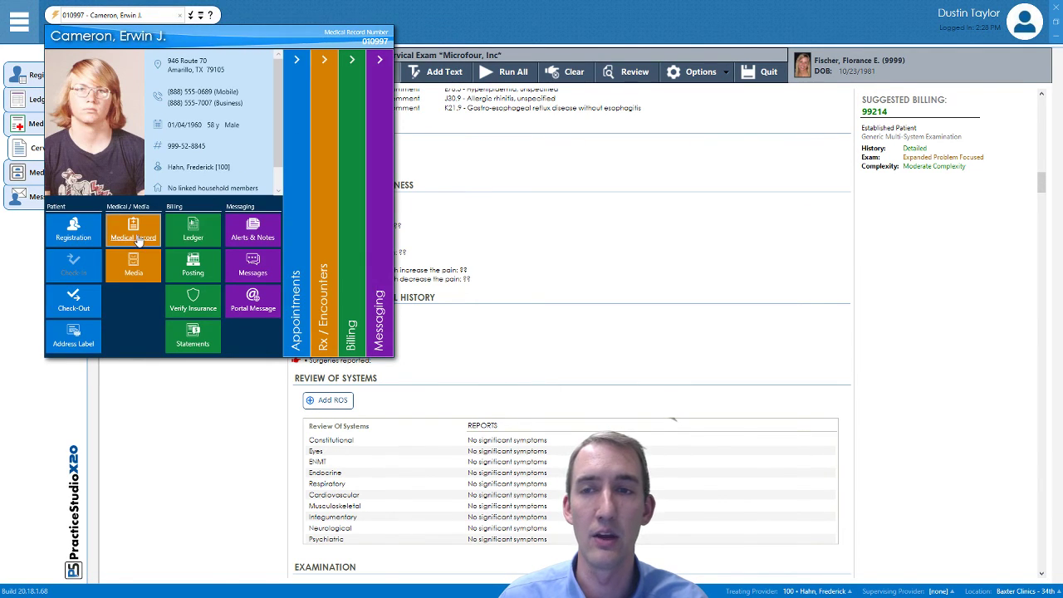
{"action": "left_click", "coordinate": [138, 241]}
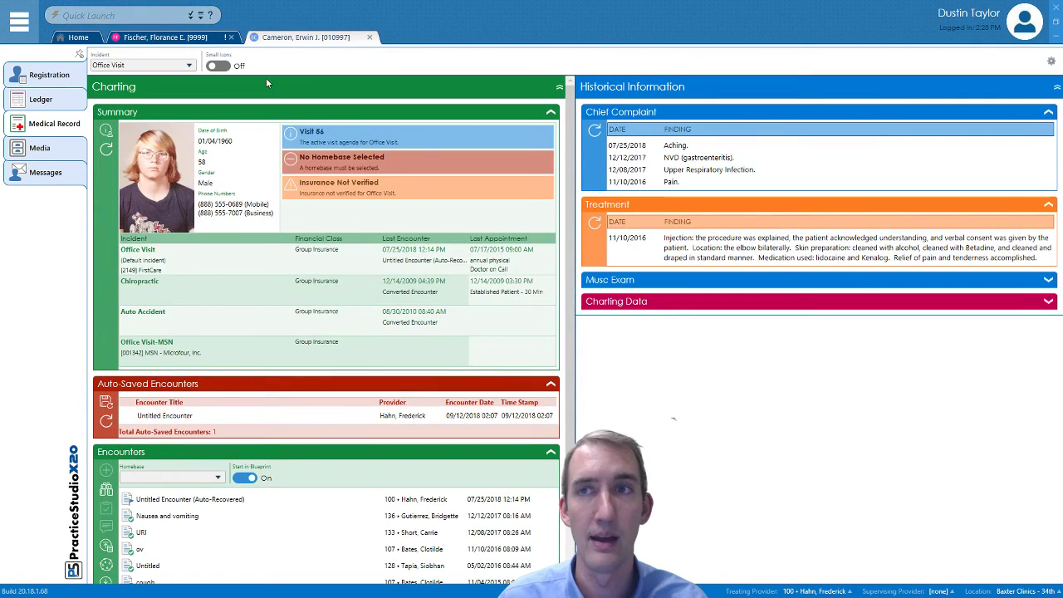
Switch back to the first patient's tab and reopen her Cervical Exam encounter
{"action": "left_click", "coordinate": [167, 39]}
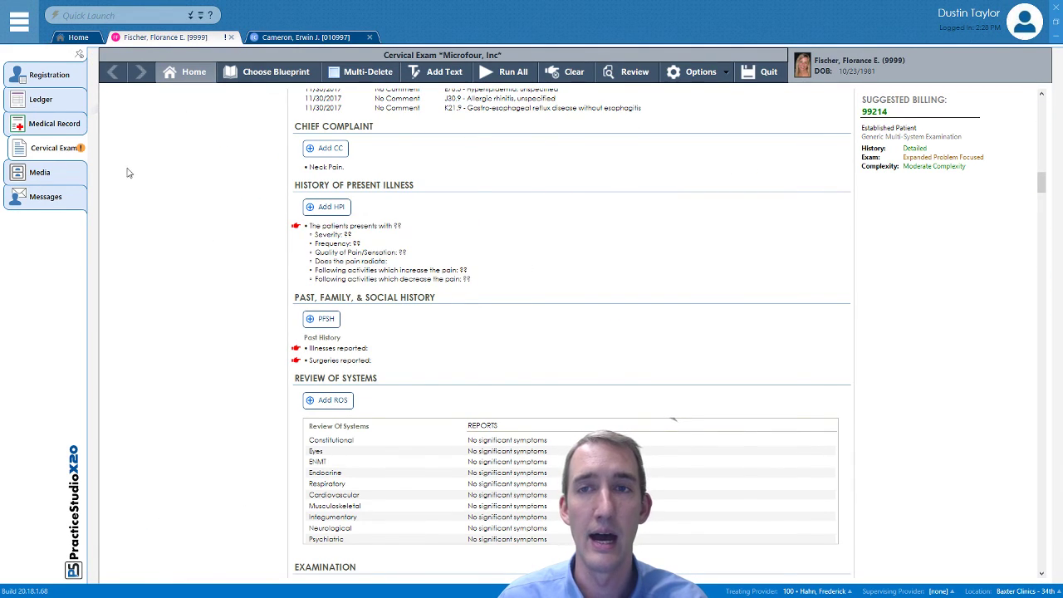
{"action": "left_click", "coordinate": [48, 126]}
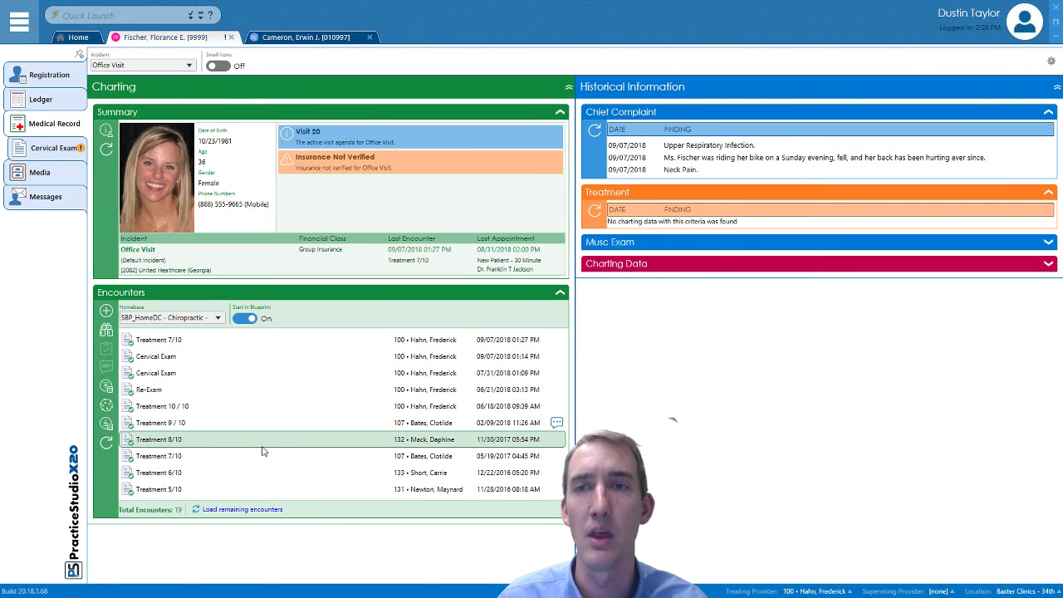
{"action": "left_click", "coordinate": [51, 145]}
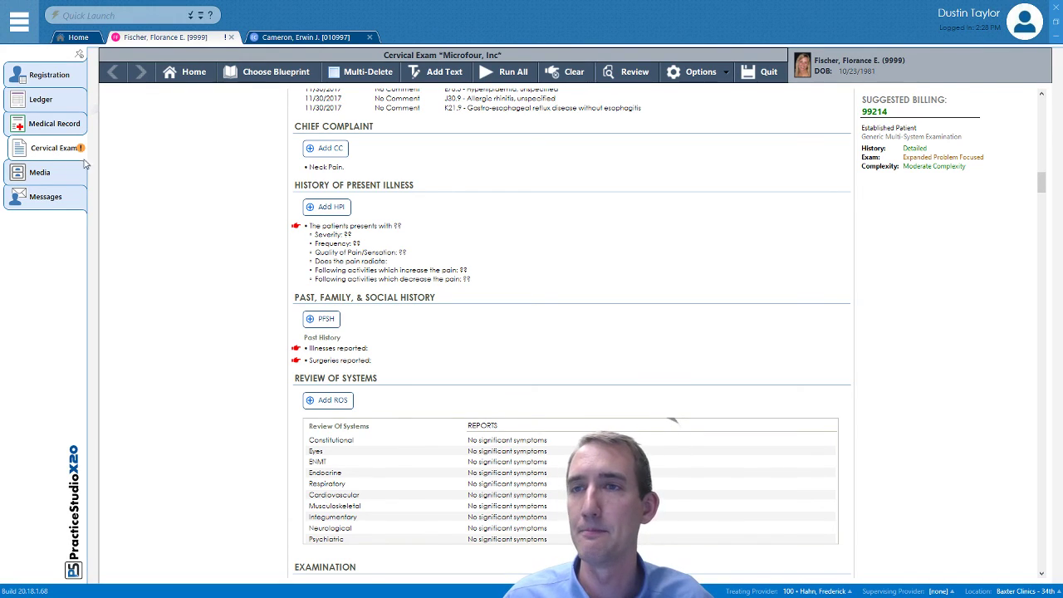
Revert the Cervical Exam with Options > Undo Since Entry and confirm Undo
{"action": "left_click", "coordinate": [698, 71]}
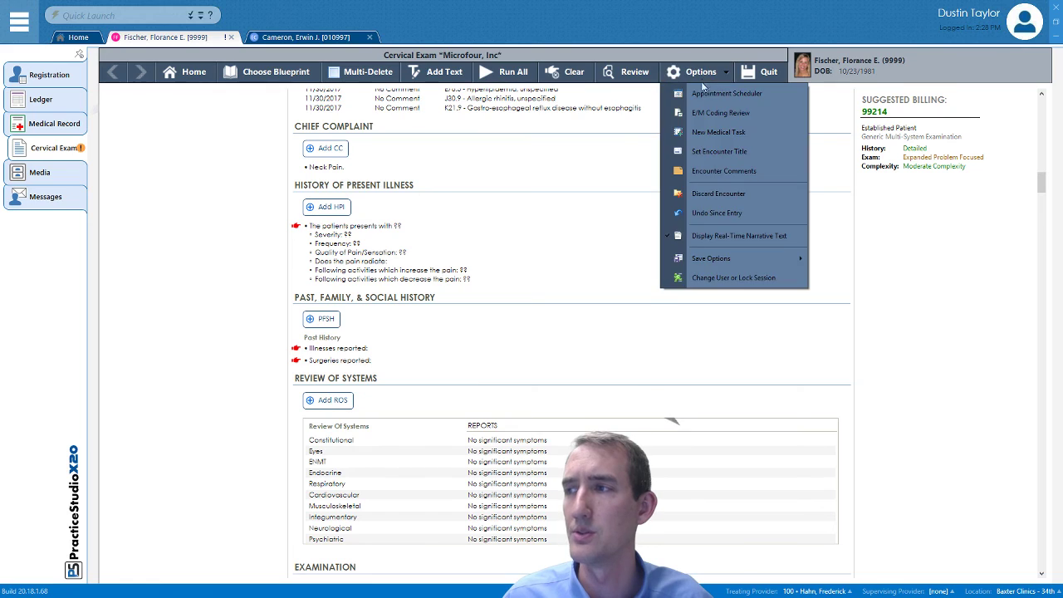
{"action": "left_click", "coordinate": [745, 214]}
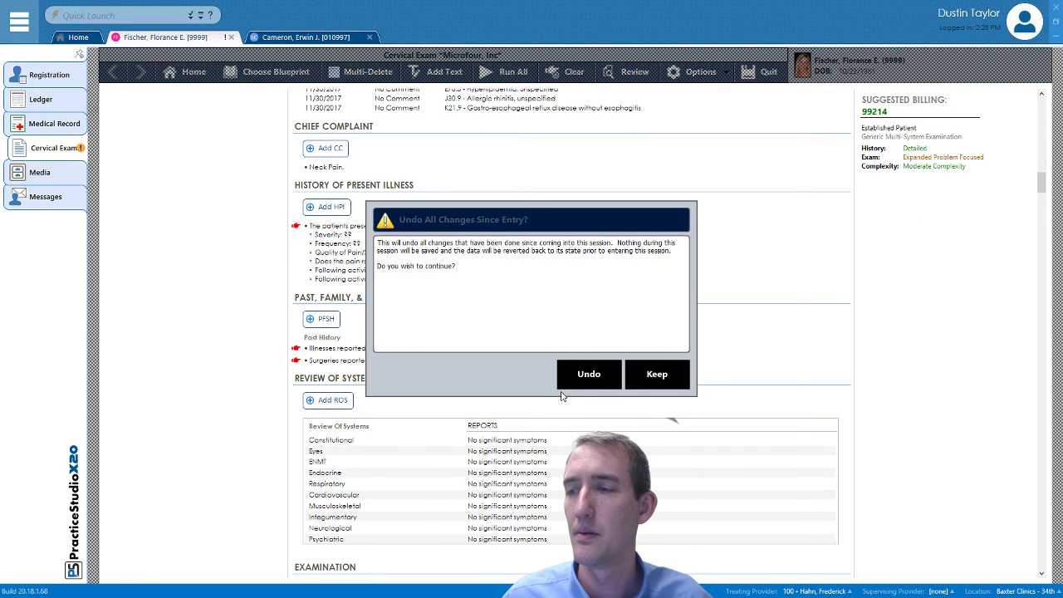
{"action": "left_click", "coordinate": [565, 383]}
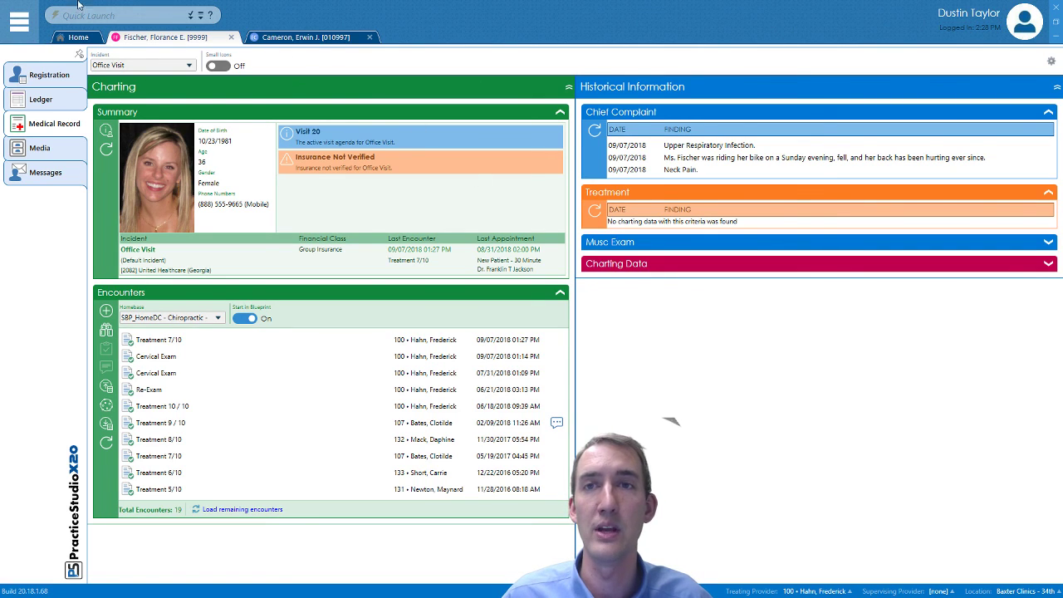
{"action": "left_click", "coordinate": [11, 25]}
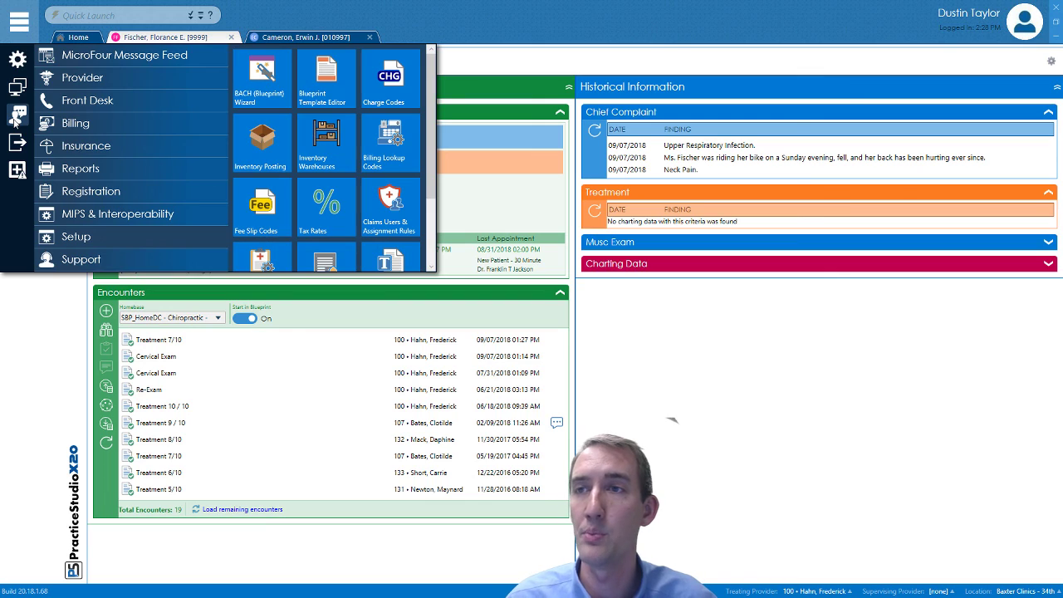
{"action": "left_click", "coordinate": [515, 60]}
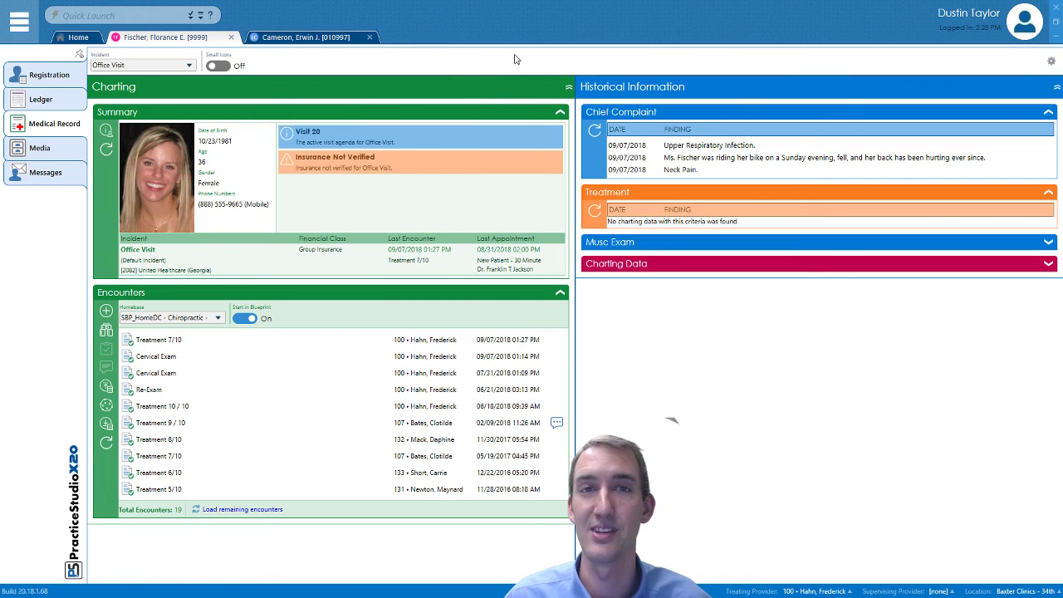